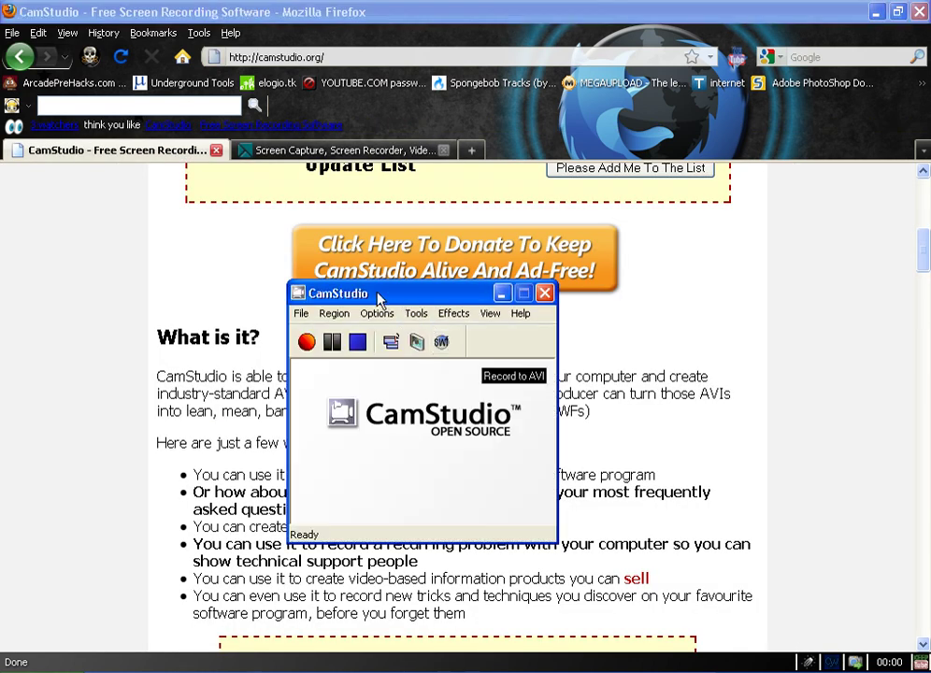
Step: Move and minimize CamStudio, then scroll camstudio.org down to the Download Links section
mouse_move(379, 298)
left_mouse_down()
mouse_move(388, 284)
mouse_move(364, 285)
mouse_move(432, 297)
left_mouse_up()
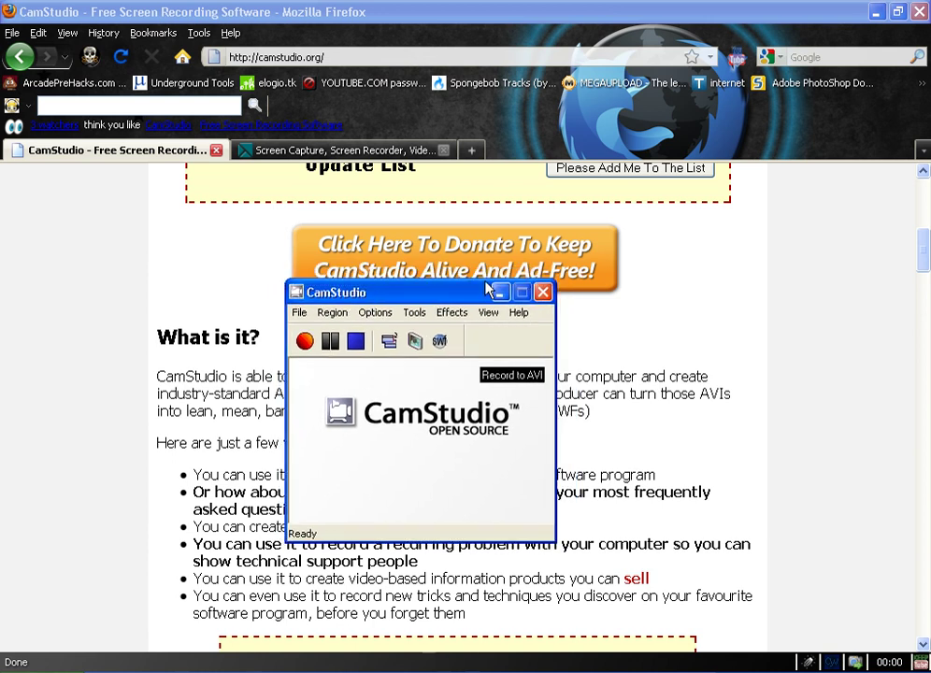
left_click(498, 293)
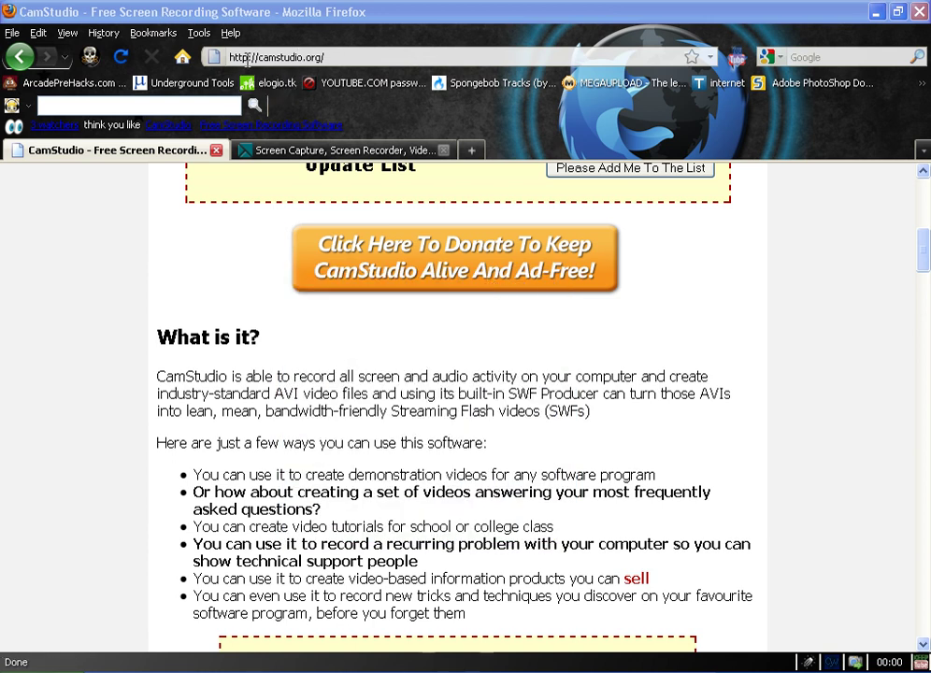
left_click_drag(245, 57, 327, 57)
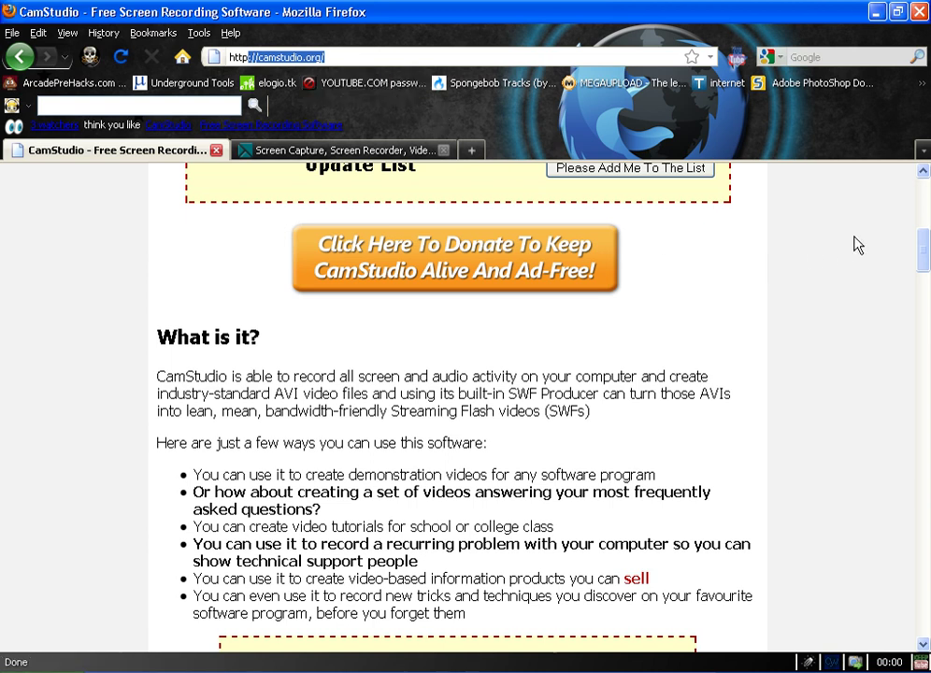
scroll(854, 241, "down", 15)
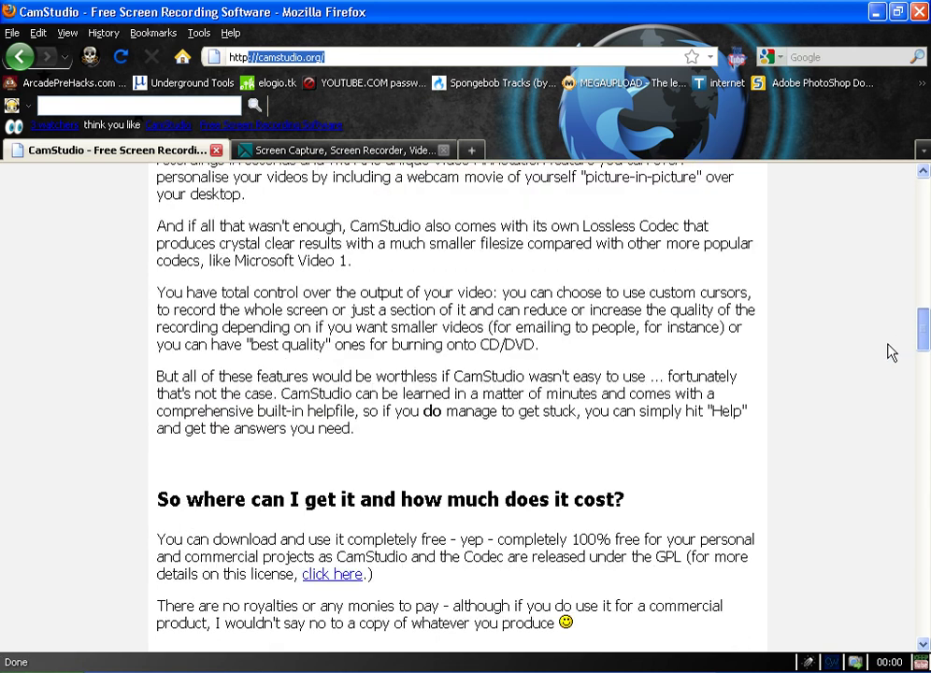
scroll(888, 355, "down", 5)
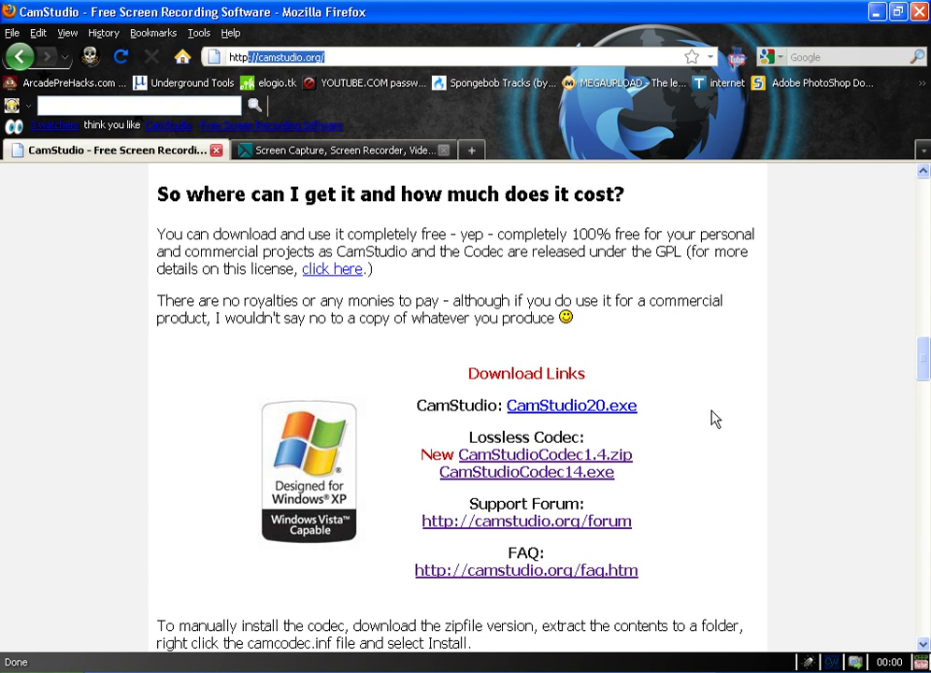
Step: Highlight the 'So where can I get it' download links text several times, then scroll back up
left_click_drag(715, 419, 418, 389)
left_click(590, 427)
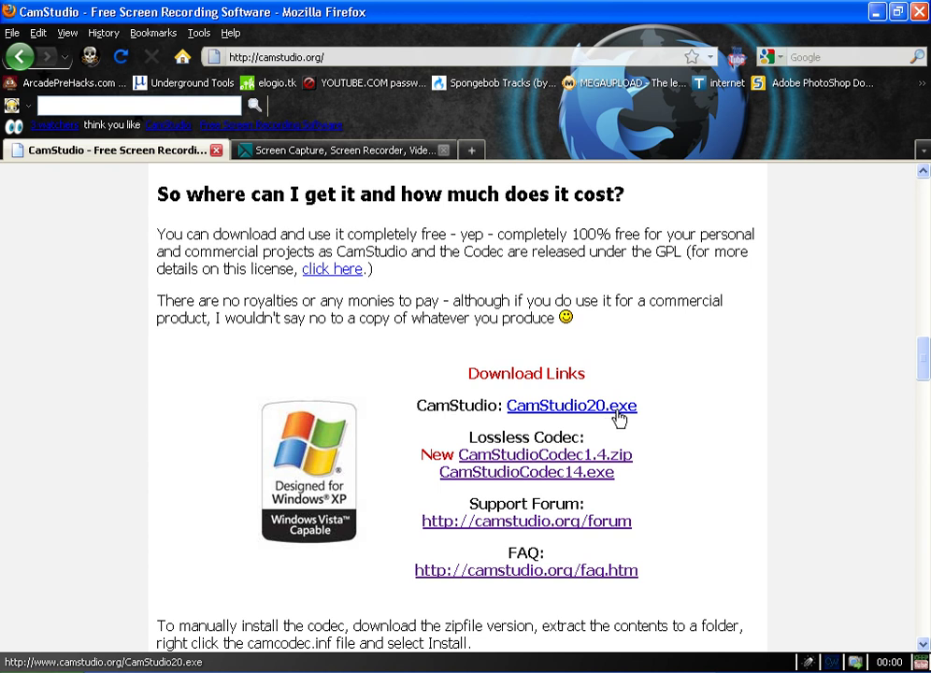
mouse_move(698, 484)
left_mouse_down()
mouse_move(470, 392)
mouse_move(308, 374)
left_mouse_up()
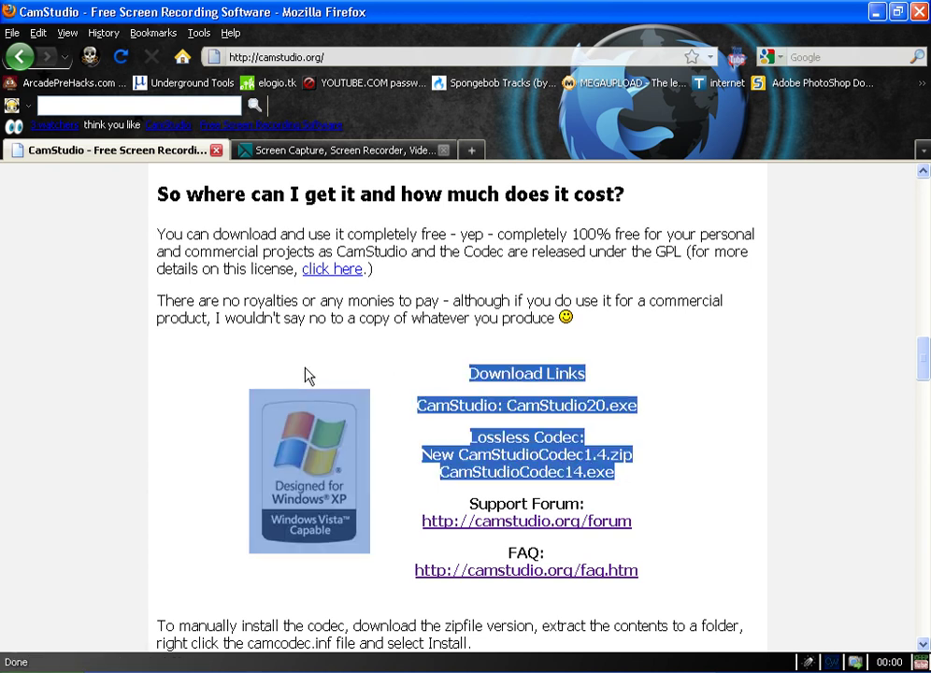
left_click(258, 387)
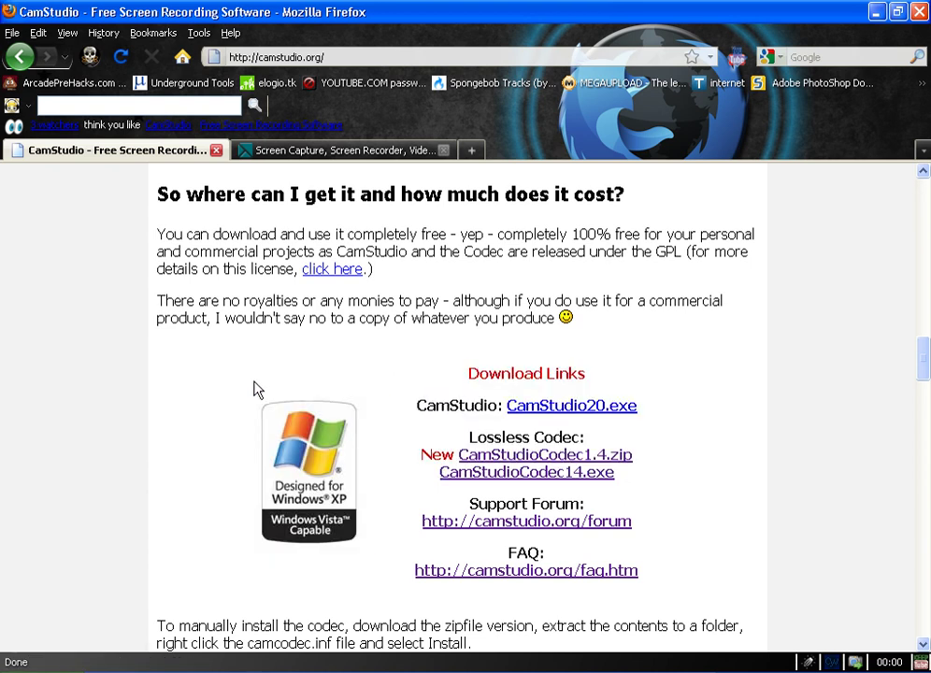
left_click_drag(266, 390, 642, 493)
left_click(705, 488)
scroll(557, 390, "up", 2)
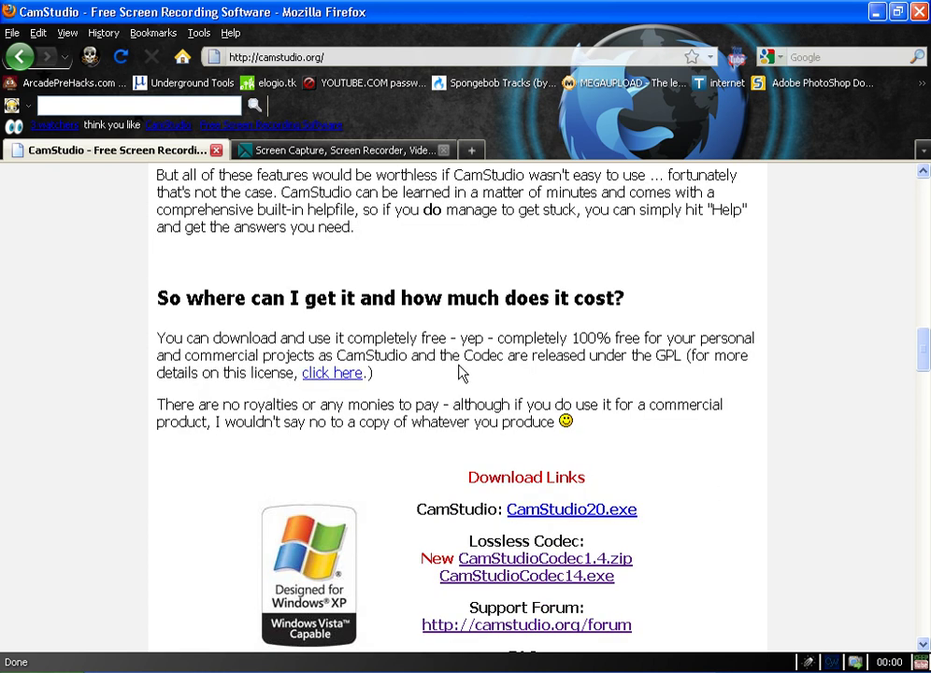
scroll(462, 374, "up", 2)
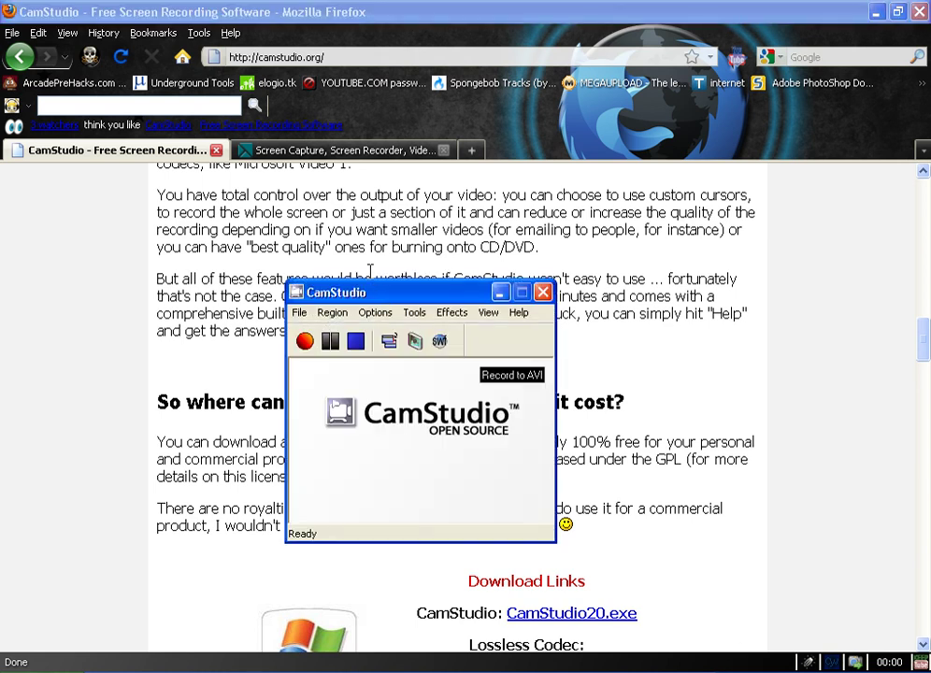
Step: On the TechSmith tab, go to the Camtasia Studio 7 page and its 30-Day Trial download page
left_click(339, 150)
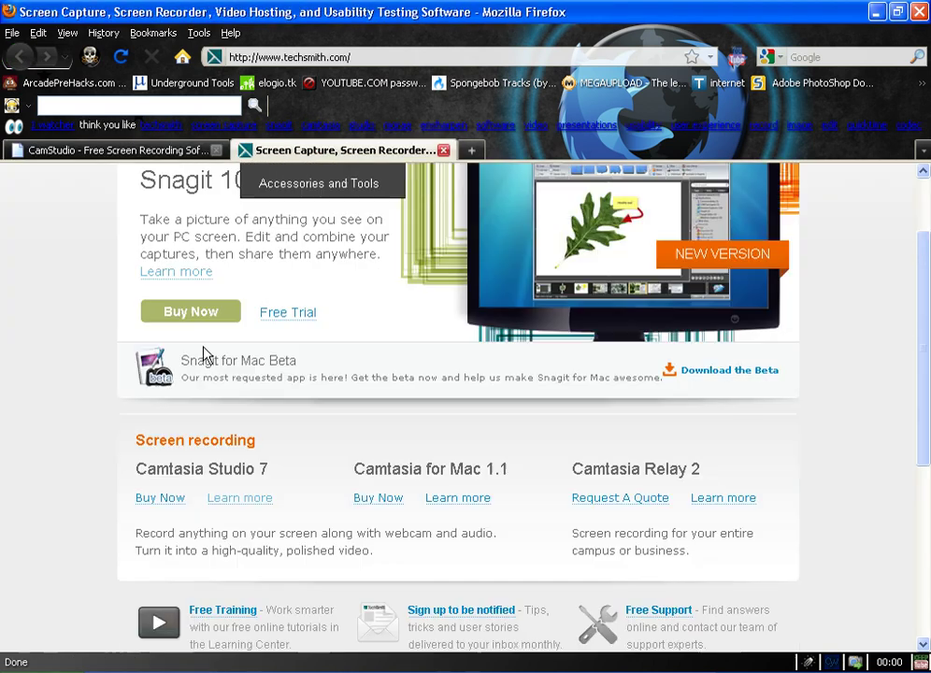
scroll(204, 353, "down", 2)
left_click(205, 367)
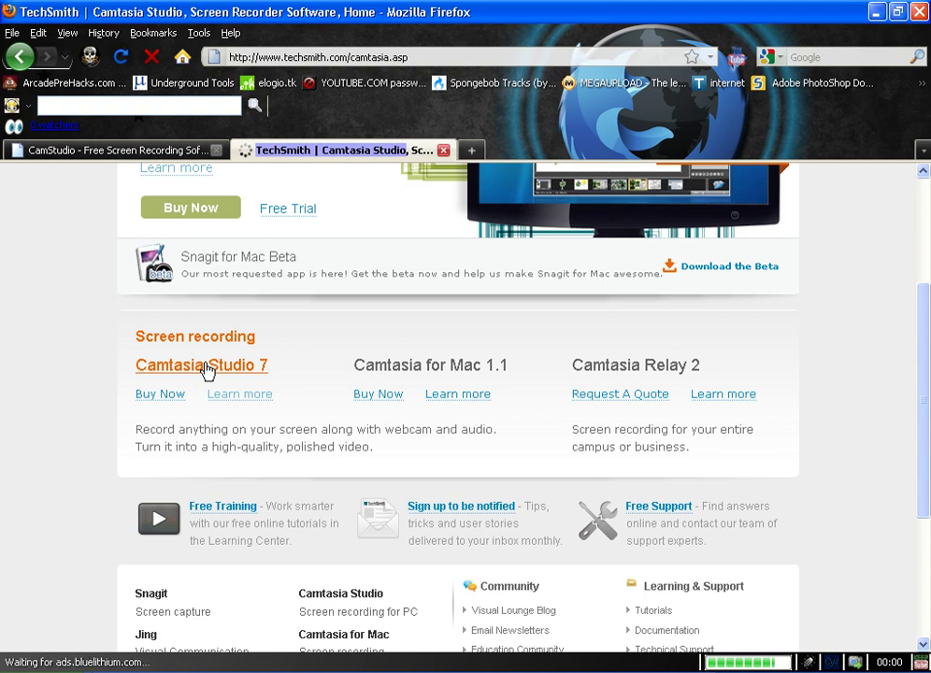
scroll(349, 406, "down", 2)
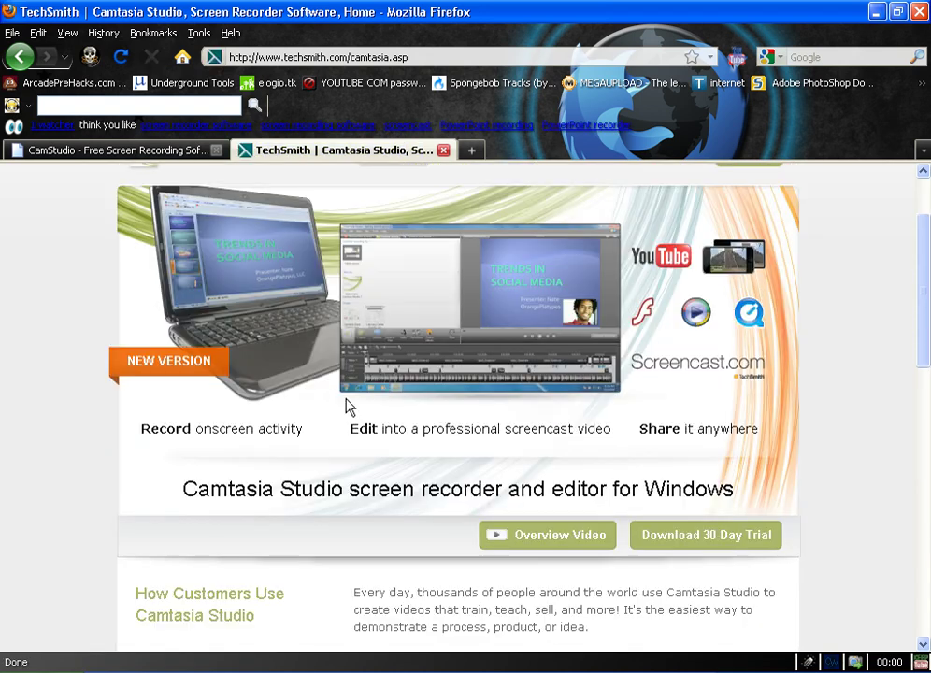
scroll(573, 316, "down", 6)
scroll(715, 378, "up", 4)
left_click(708, 435)
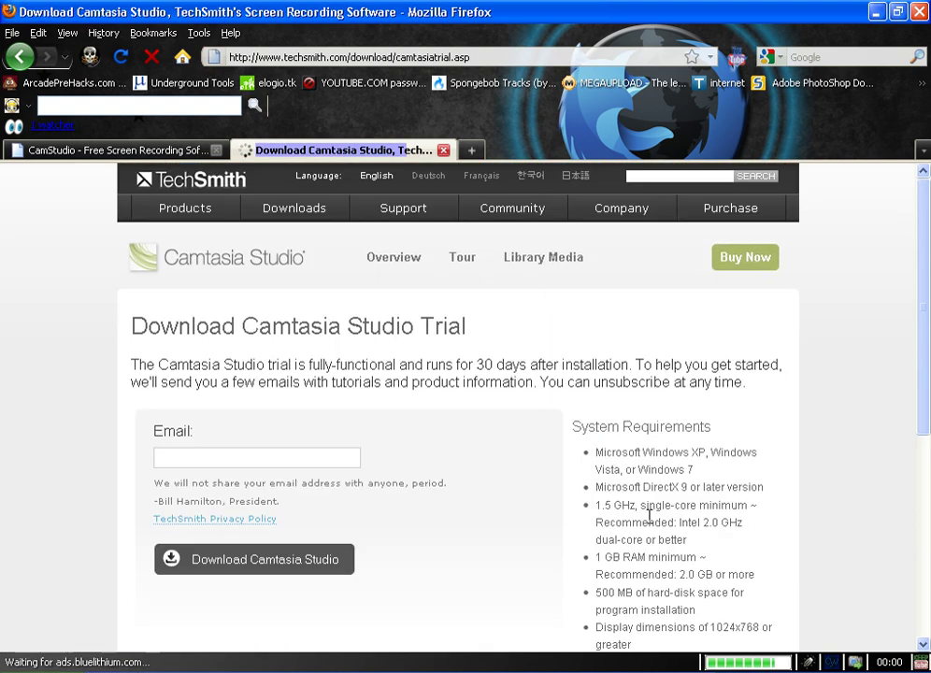
Step: Read over the Camtasia trial page's title and introduction, then return to the camstudio.org tab
left_click(239, 458)
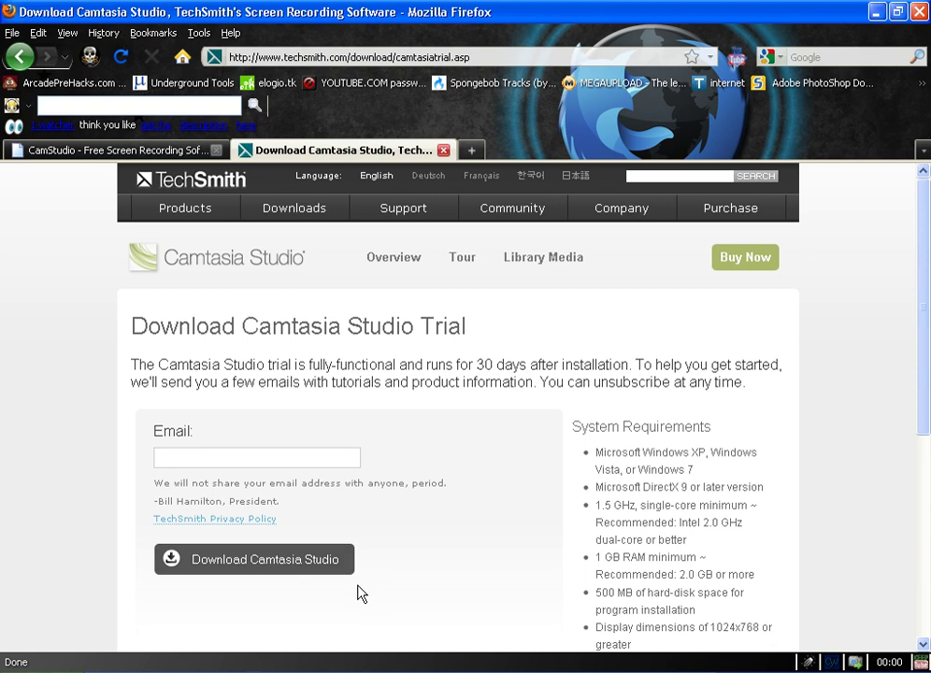
left_click_drag(360, 593, 29, 561)
left_click(449, 572)
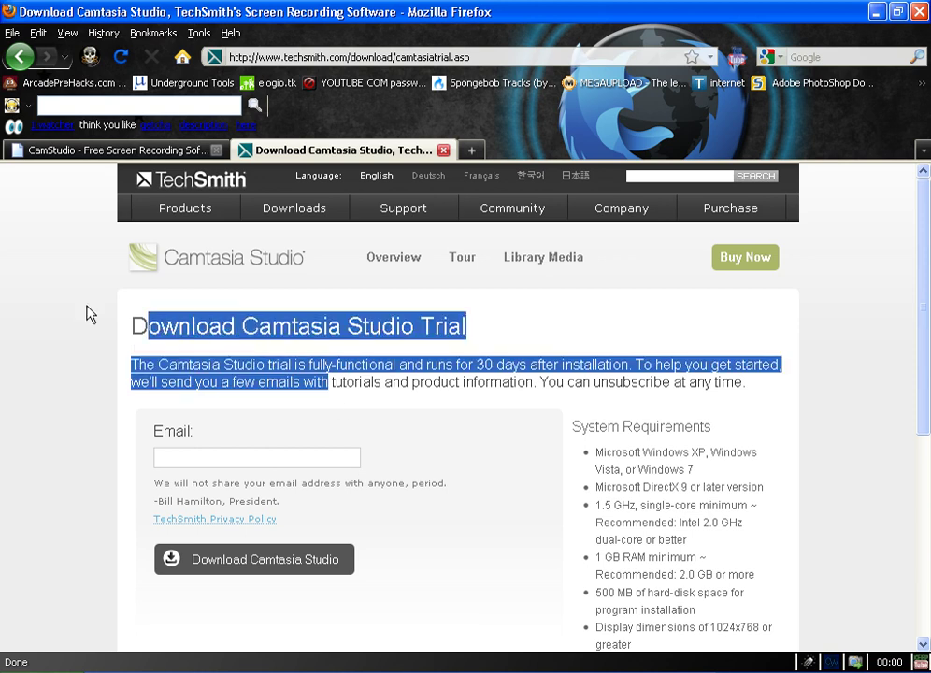
left_click_drag(325, 389, 4, 266)
left_click(5, 271)
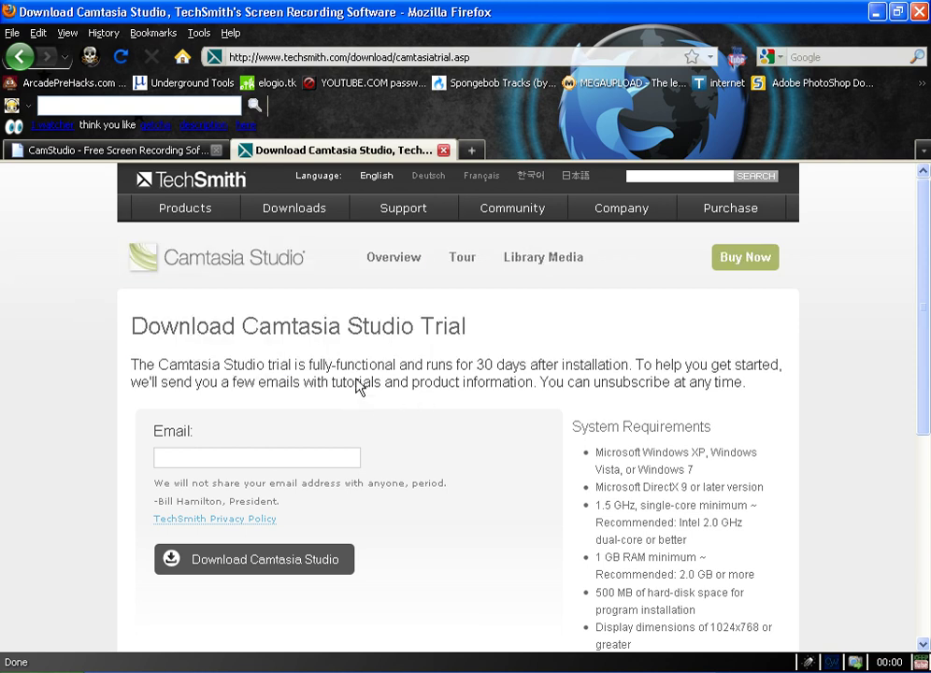
left_click_drag(412, 383, 3, 222)
left_click(133, 258)
left_click(116, 152)
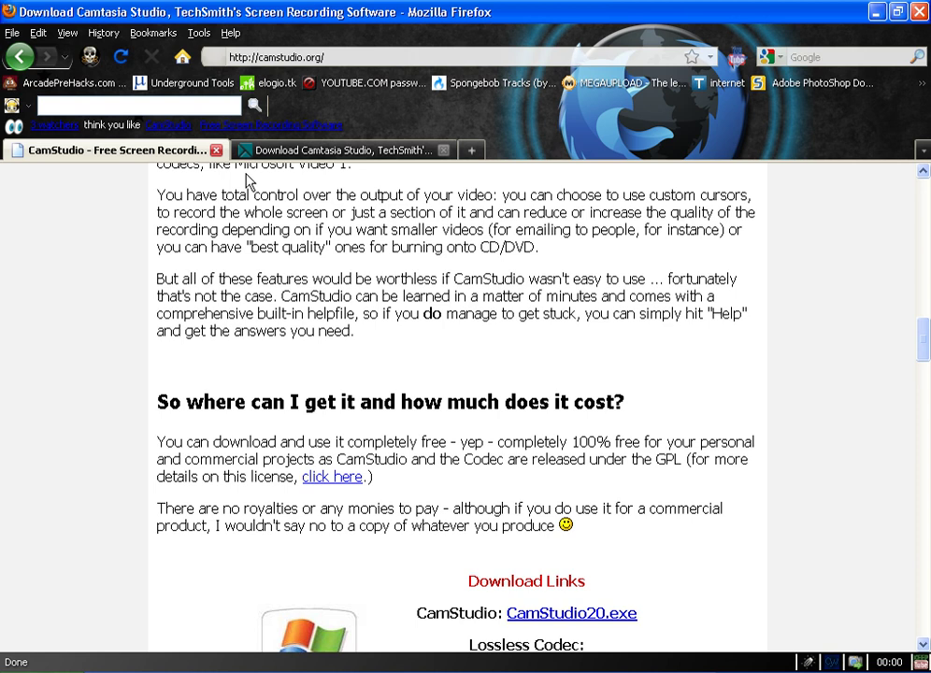
Step: Close the Camtasia tab and set a fixed 854 x 480 region with Drag Corners to Pan on
left_click(443, 149)
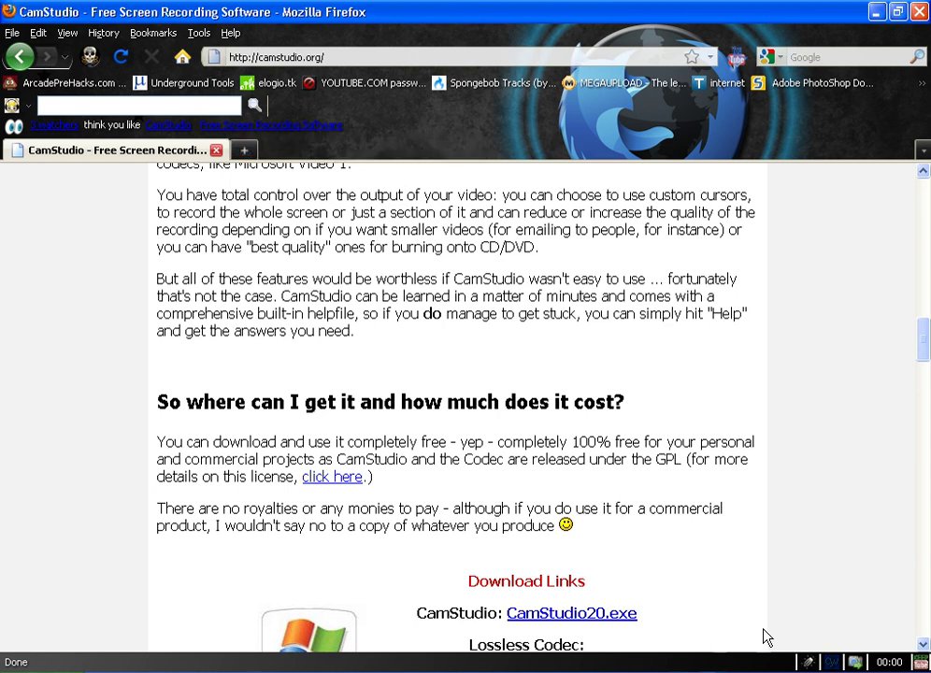
mouse_move(433, 299)
left_mouse_down()
mouse_move(434, 277)
mouse_move(398, 274)
left_mouse_up()
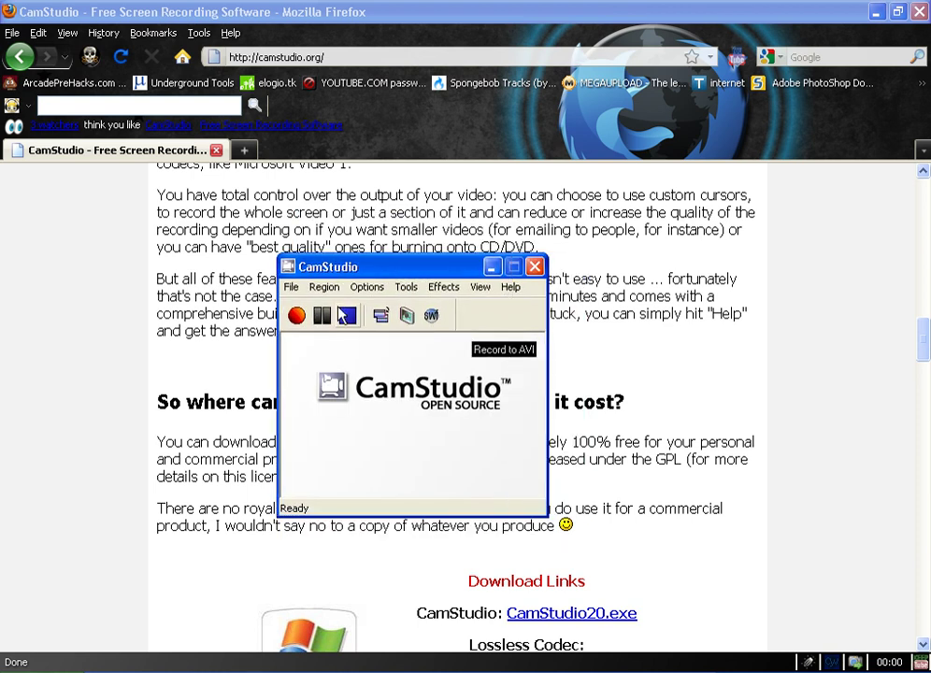
left_click(324, 287)
left_click(352, 322)
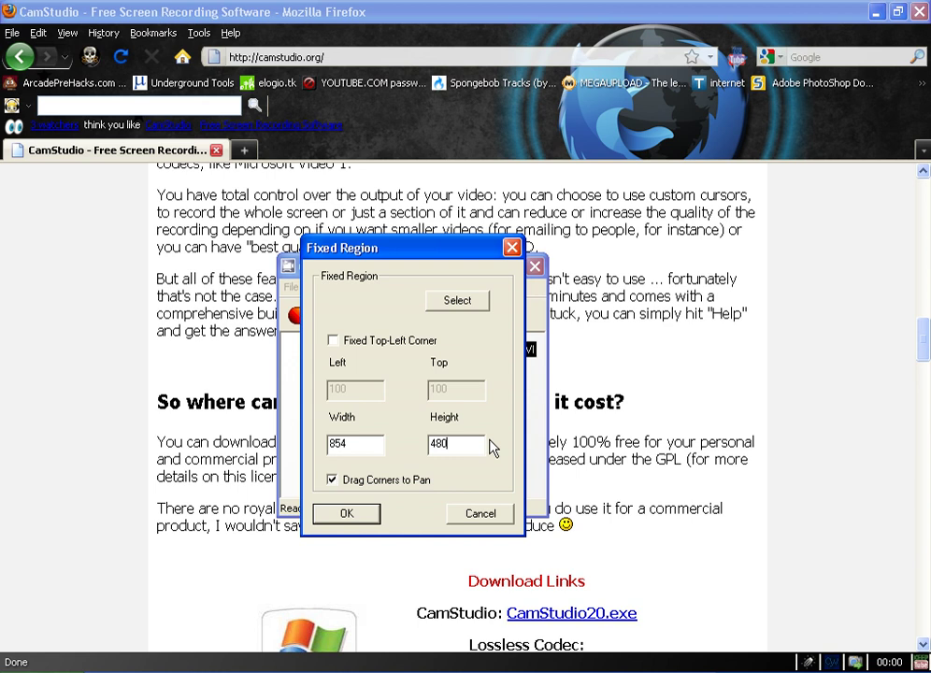
left_click_drag(469, 444, 351, 443)
left_click(442, 446)
key("Return")
left_click(368, 289)
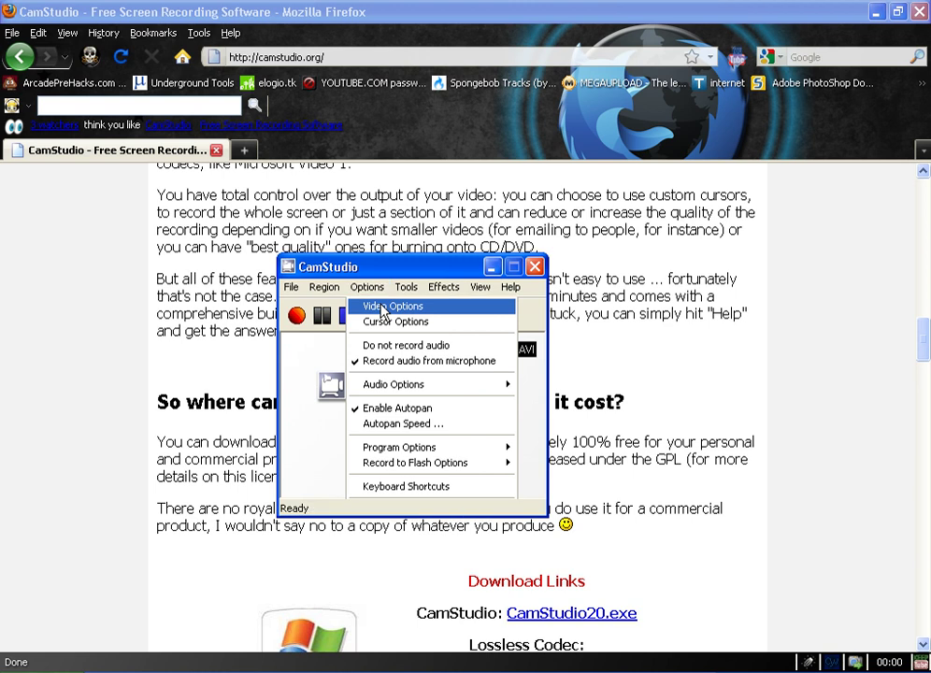
Step: Choose TechSmith Screen Capture Codec as the video compressor and review its configuration
left_click(376, 309)
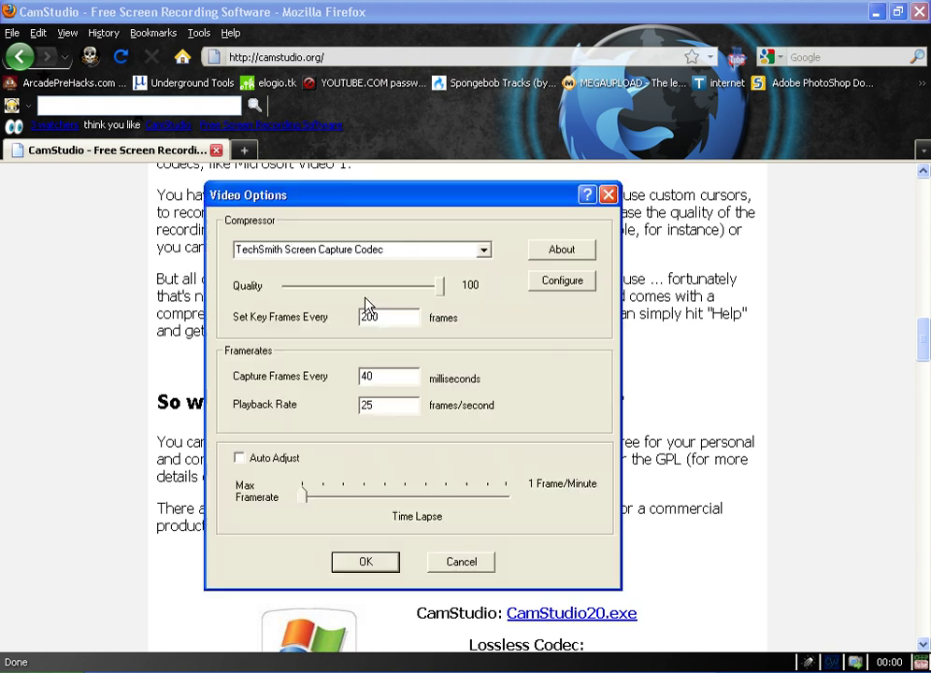
left_click(286, 252)
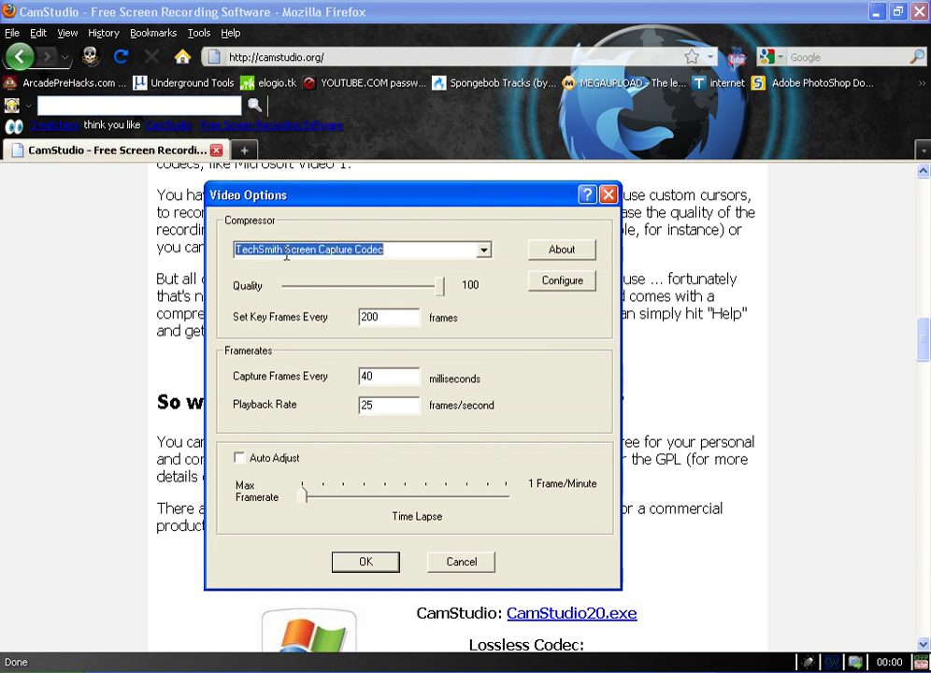
left_click(426, 249)
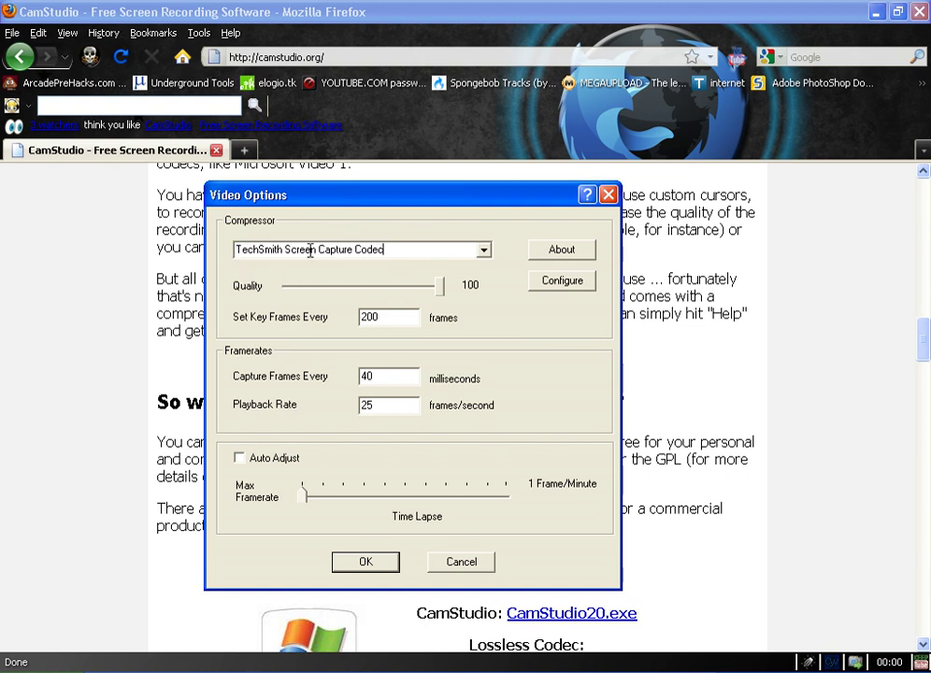
left_click(485, 254)
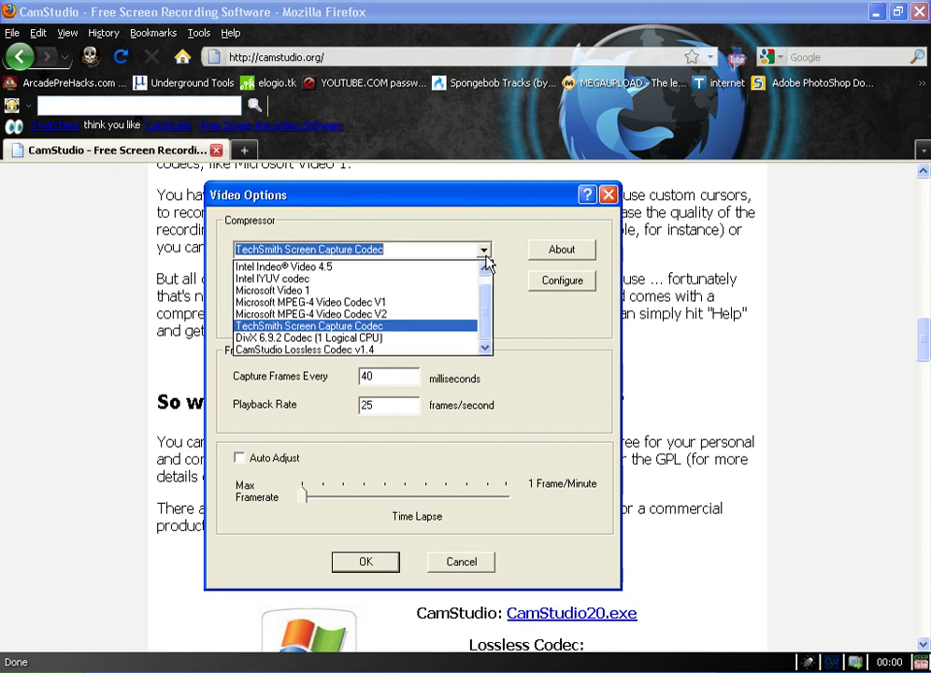
left_click(486, 254)
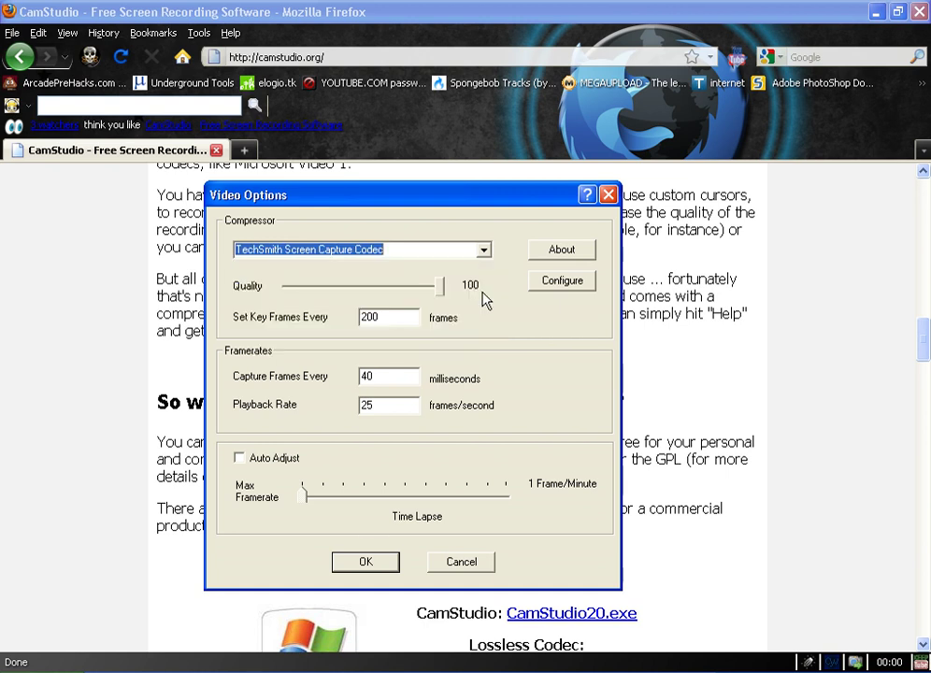
left_click(555, 285)
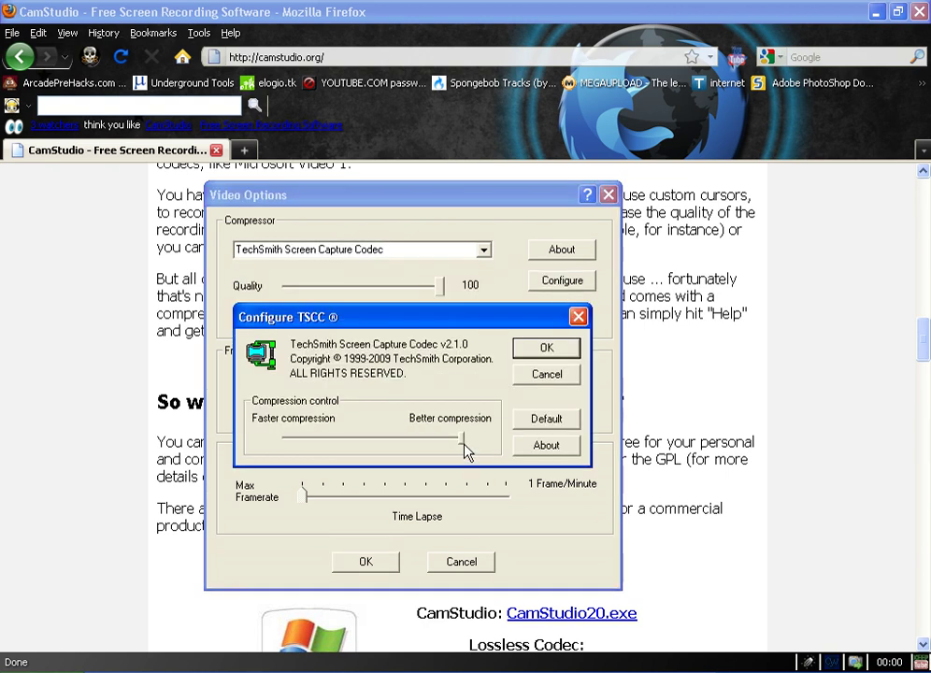
left_click(547, 349)
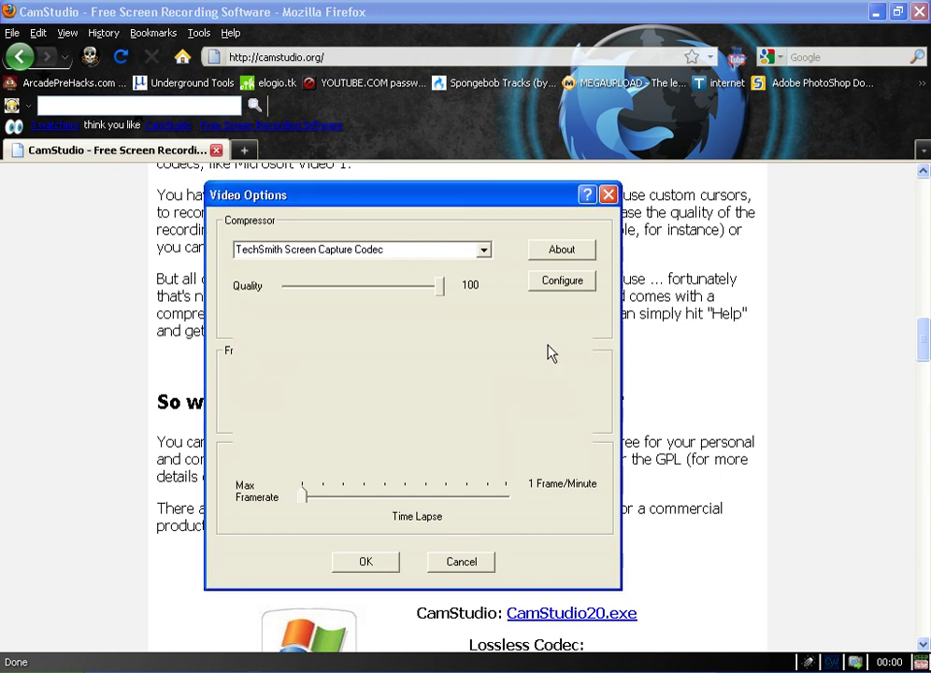
Step: Keep quality 100, key frames every 200 frames and a 25 fps playback rate
left_click(439, 294)
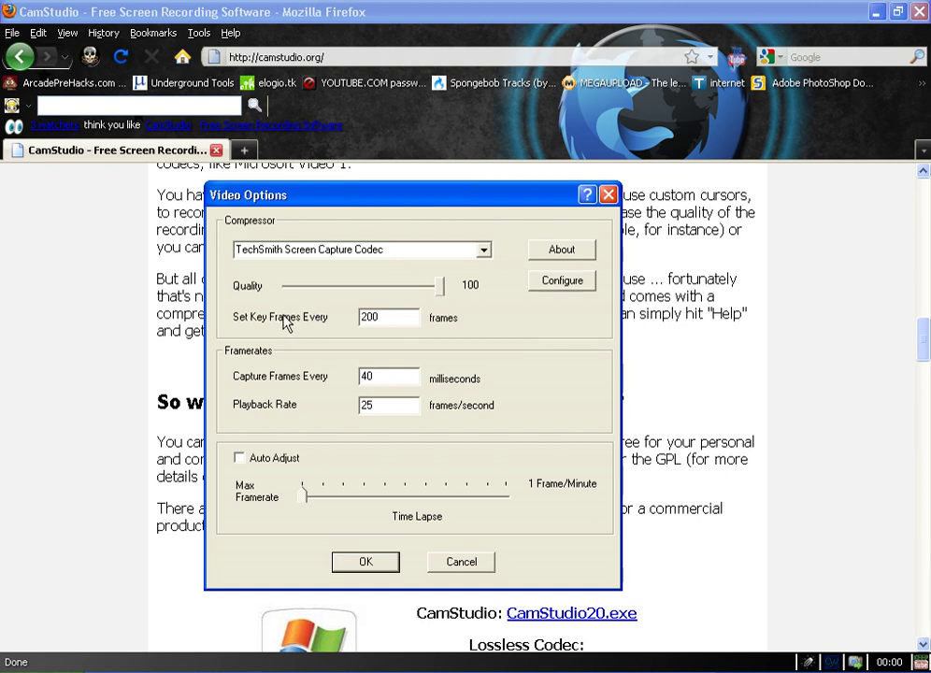
left_click_drag(364, 317, 430, 340)
left_click(430, 340)
left_click(408, 405)
Step: Accept the video options and turn on Record audio from microphone
left_click(364, 566)
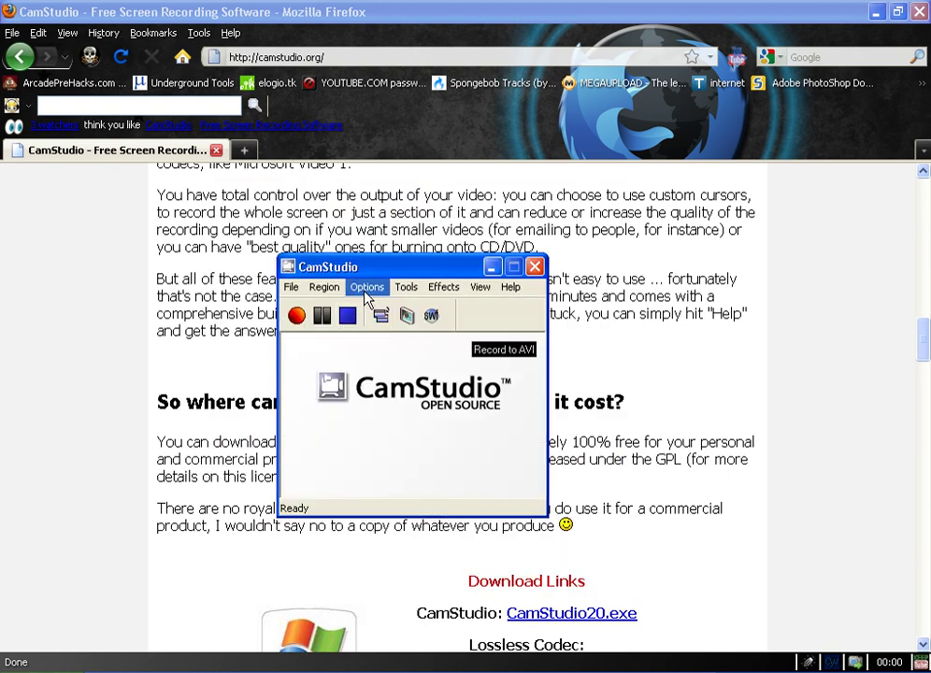
left_click(367, 288)
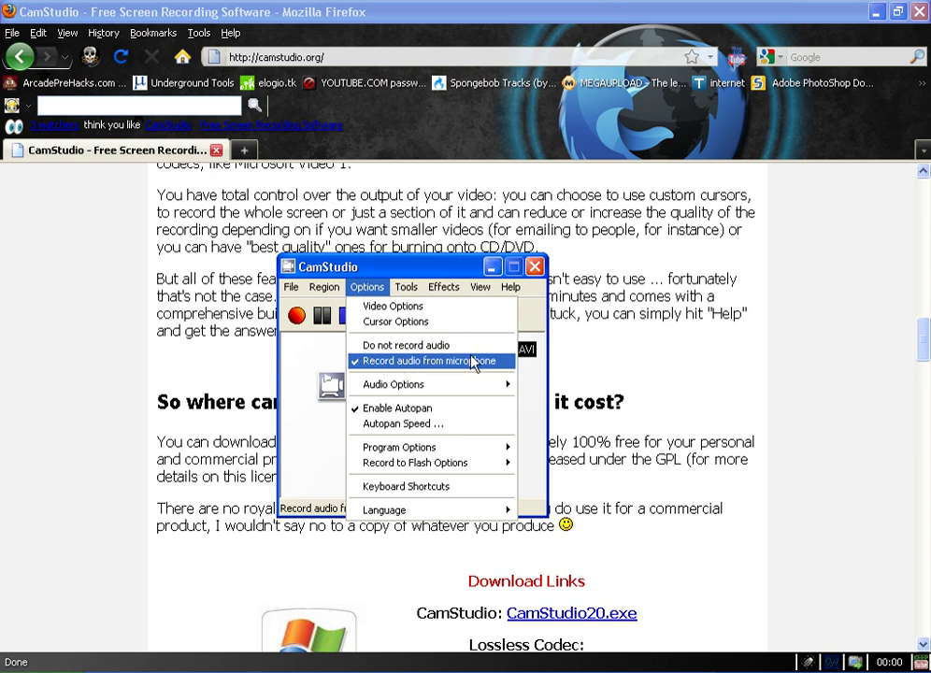
left_click(384, 346)
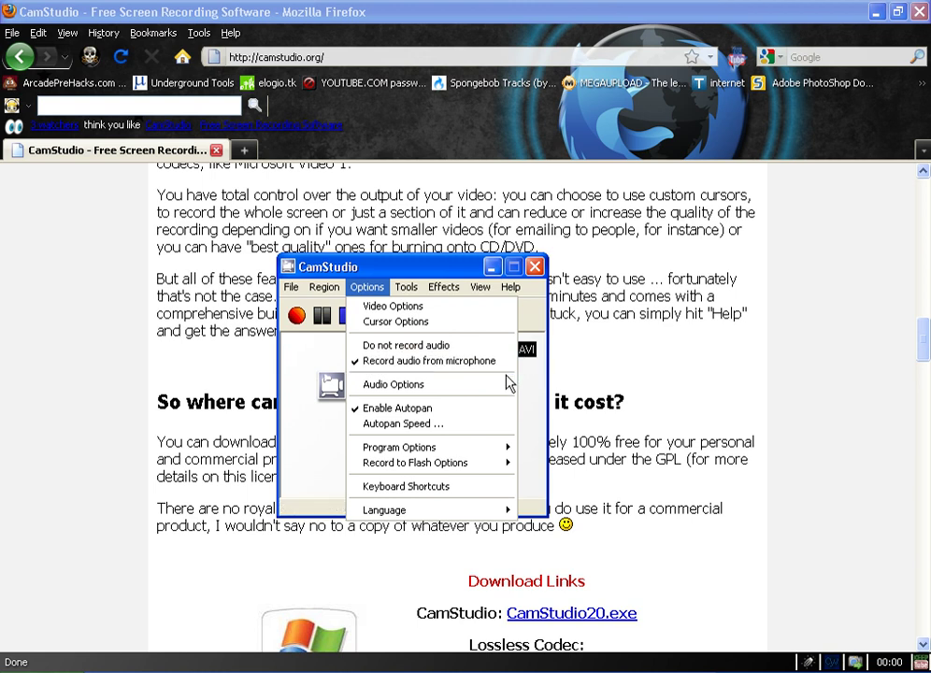
Step: Open the microphone audio options and review the recording format setting
mouse_move(394, 384)
left_click(534, 384)
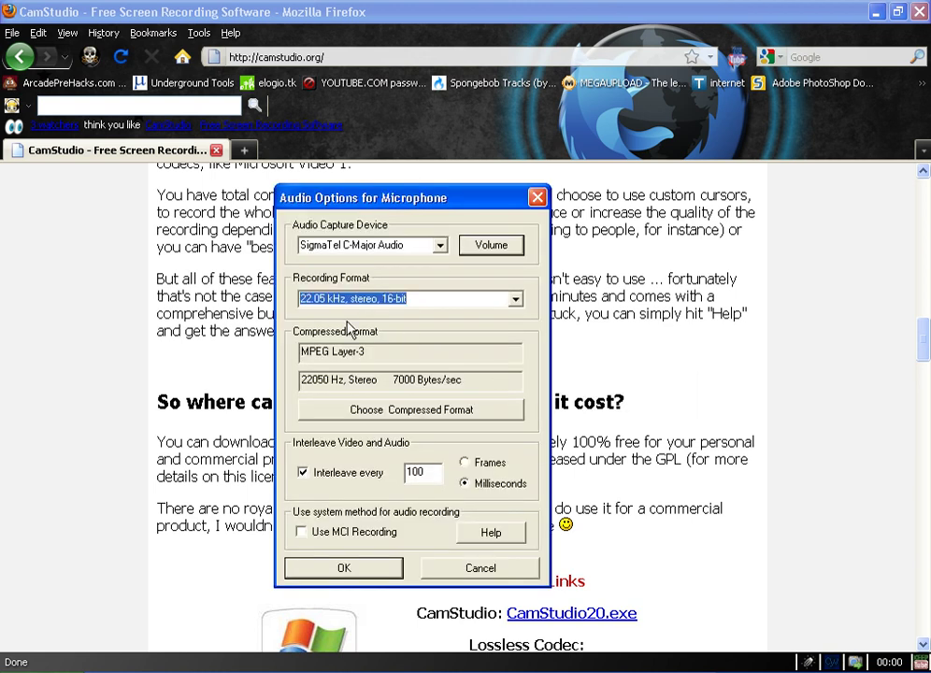
left_click(369, 245)
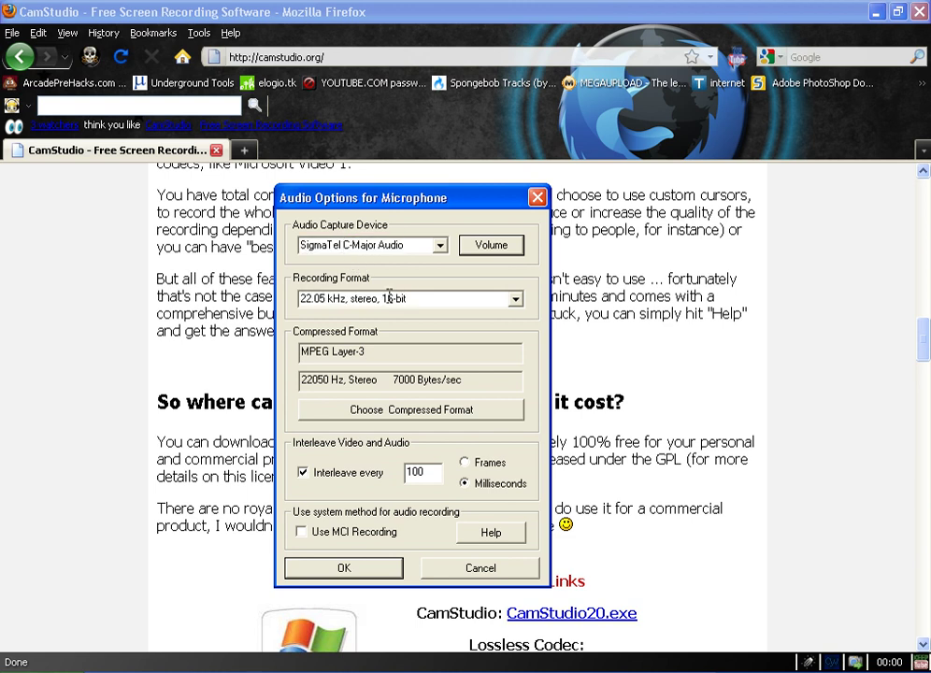
left_click(309, 301)
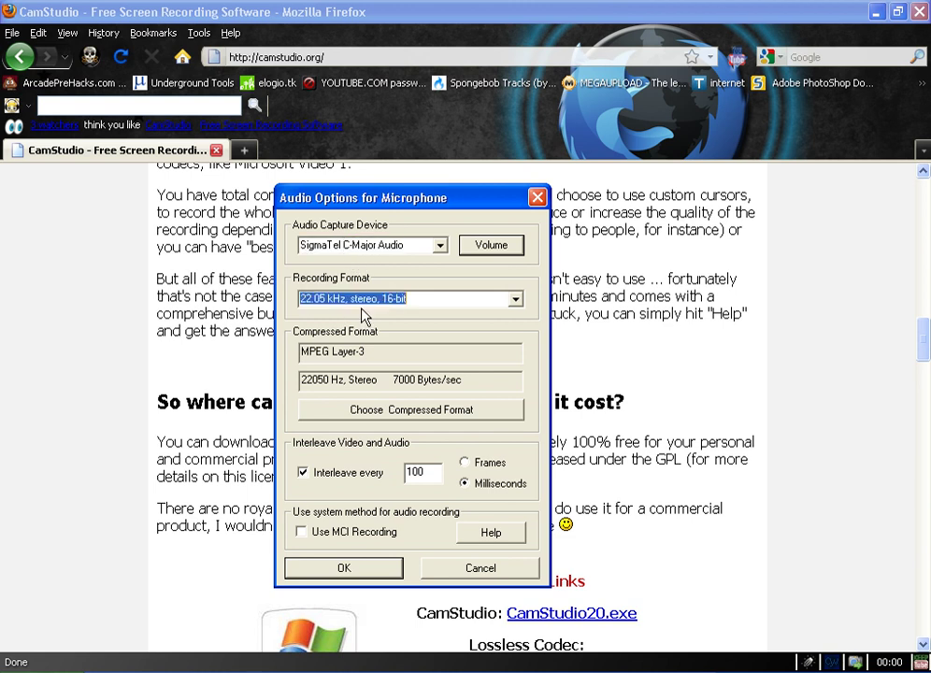
left_click(443, 298)
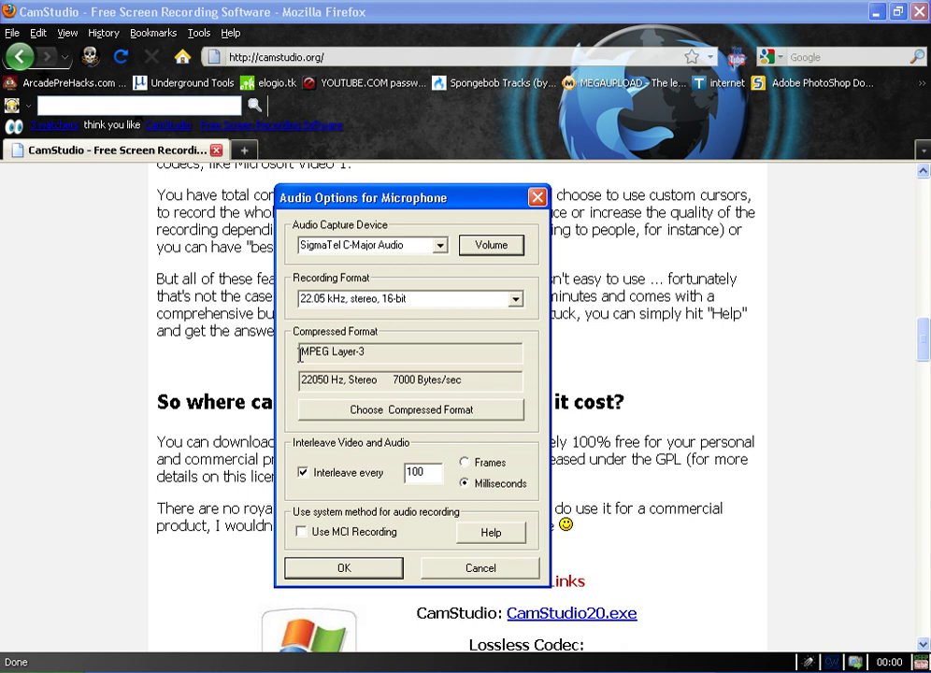
Step: Set the compressed format to MPEG Layer-3 and keep interleaving every 100 milliseconds
left_click(355, 410)
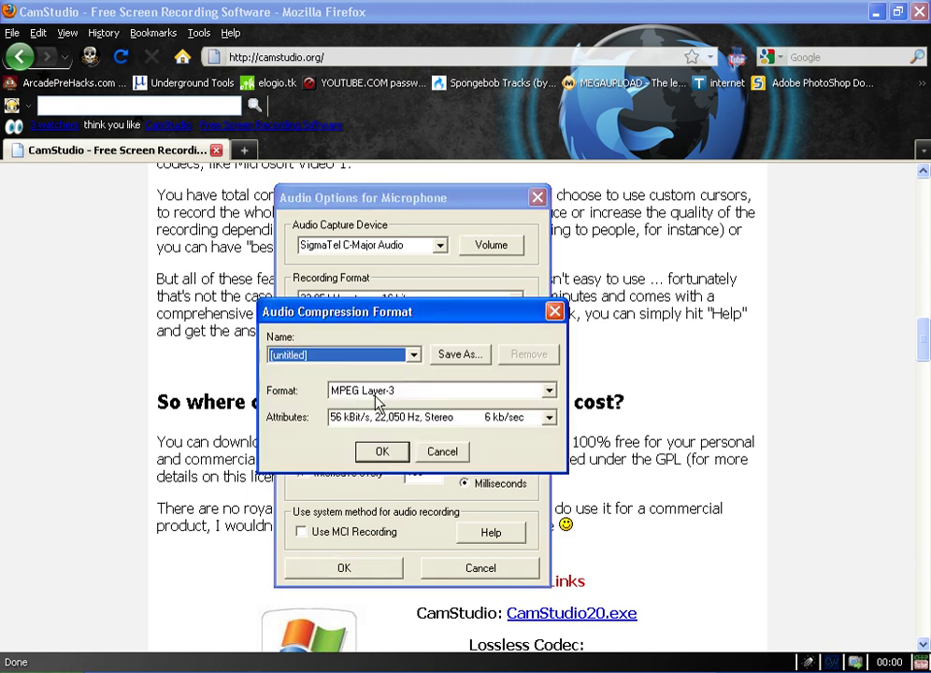
left_click(378, 393)
left_click(377, 432)
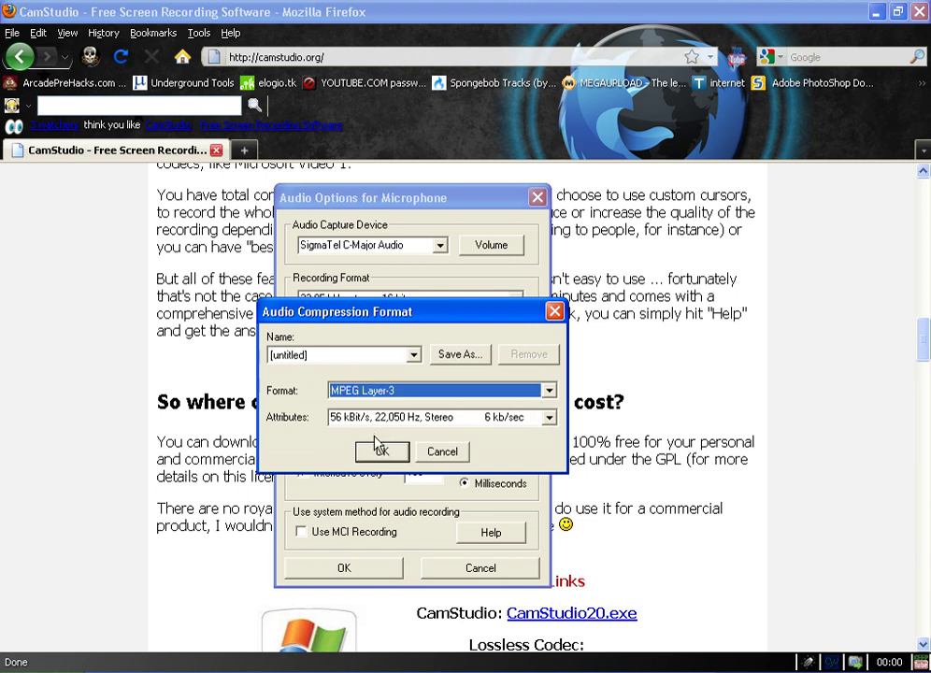
left_click(380, 449)
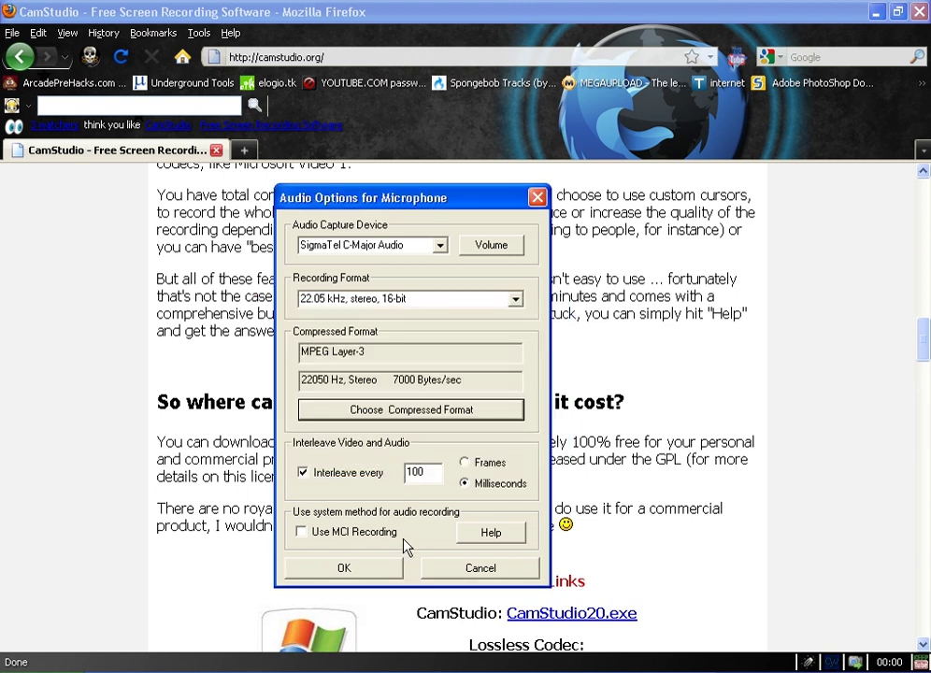
left_click(329, 408)
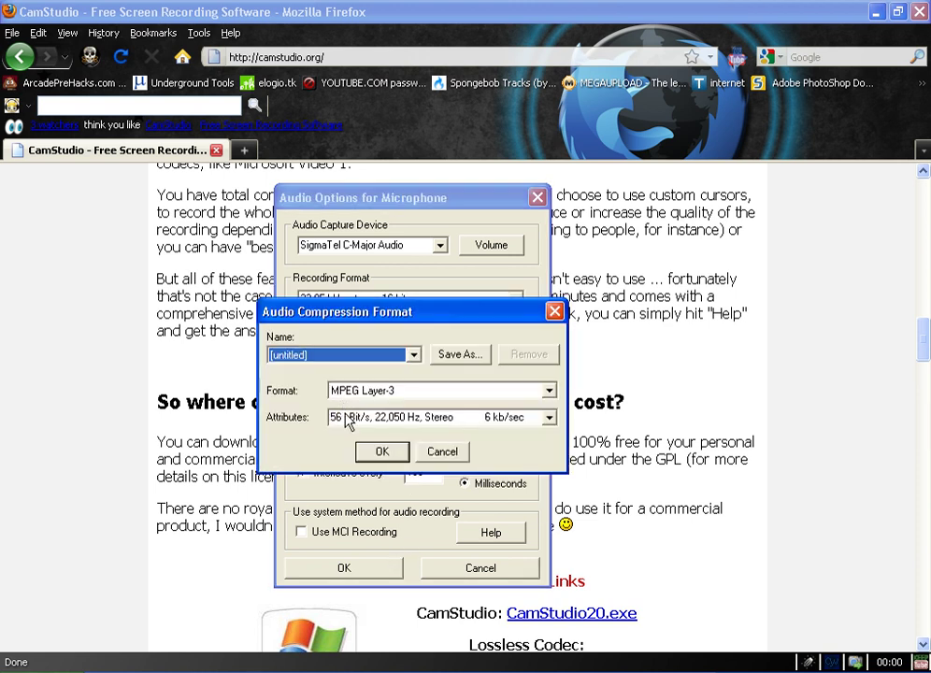
left_click(379, 391)
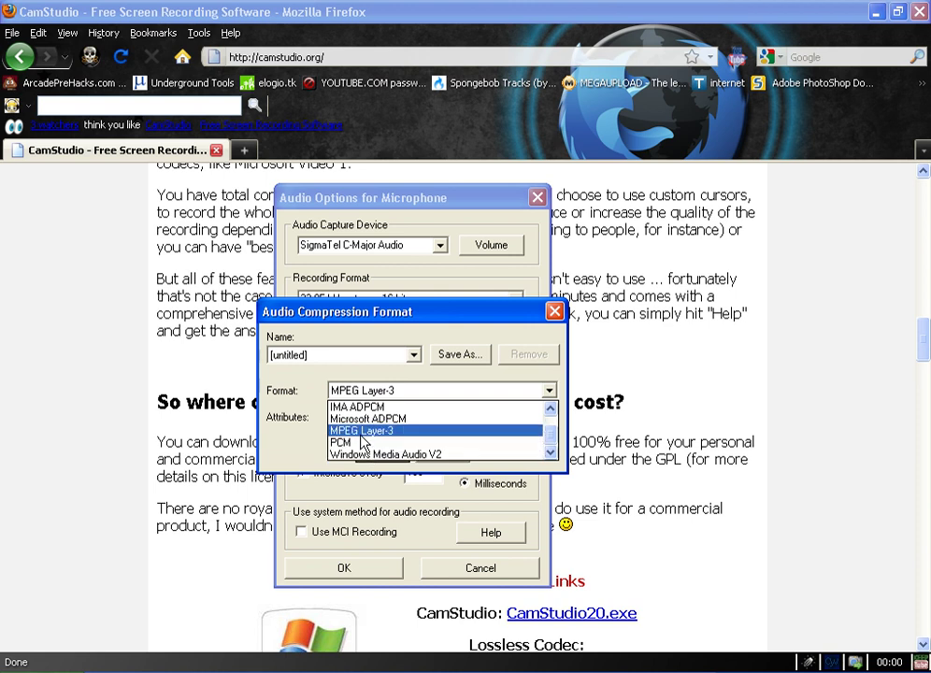
left_click(359, 431)
left_click(380, 451)
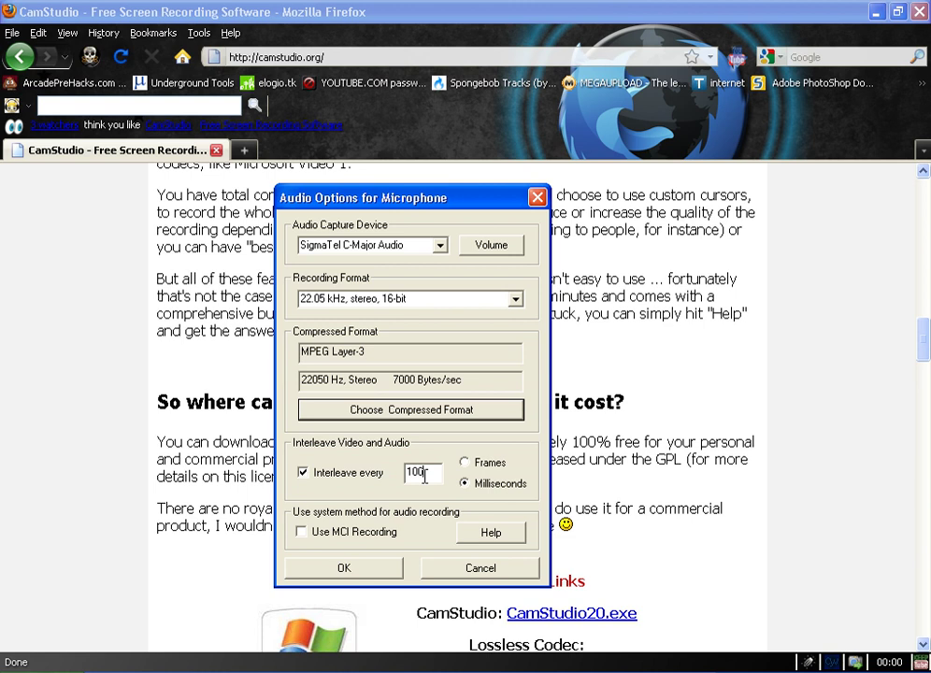
left_click(485, 492)
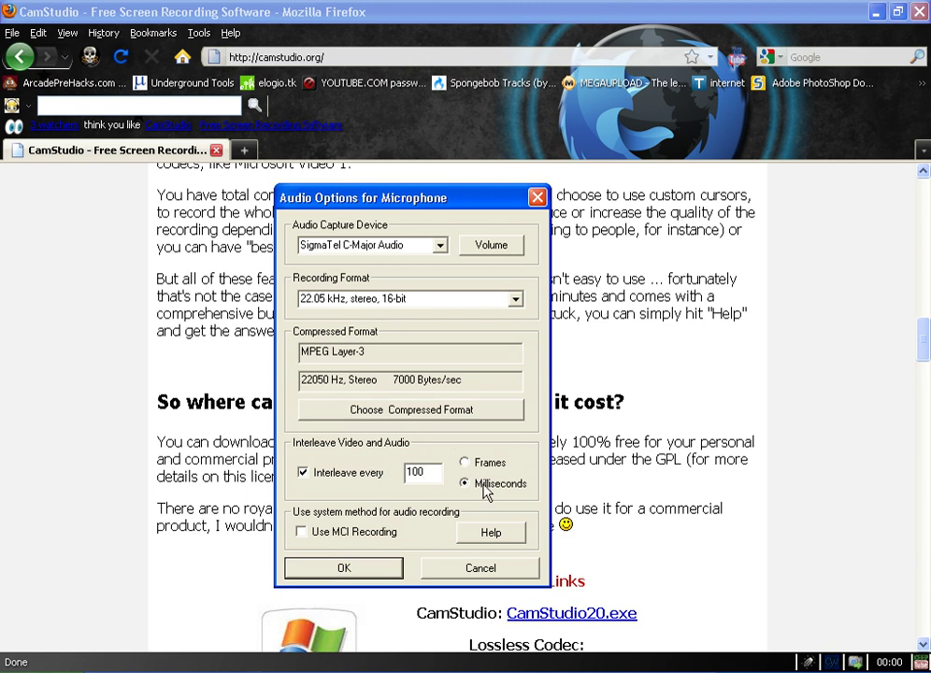
Step: Accept the audio options and set the maximum autopan speed to 200
left_click(344, 570)
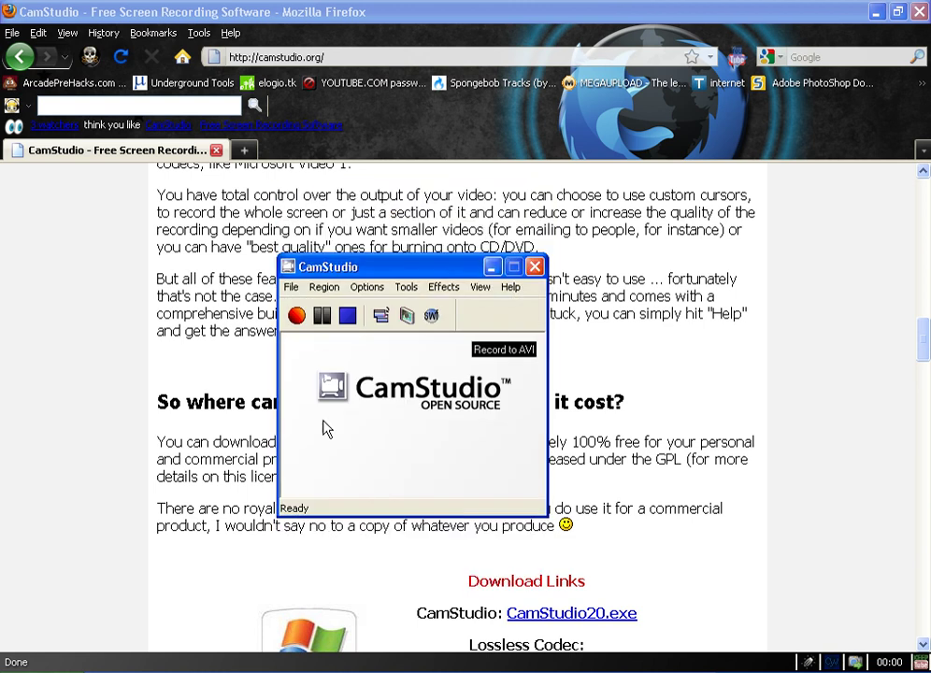
left_click(363, 289)
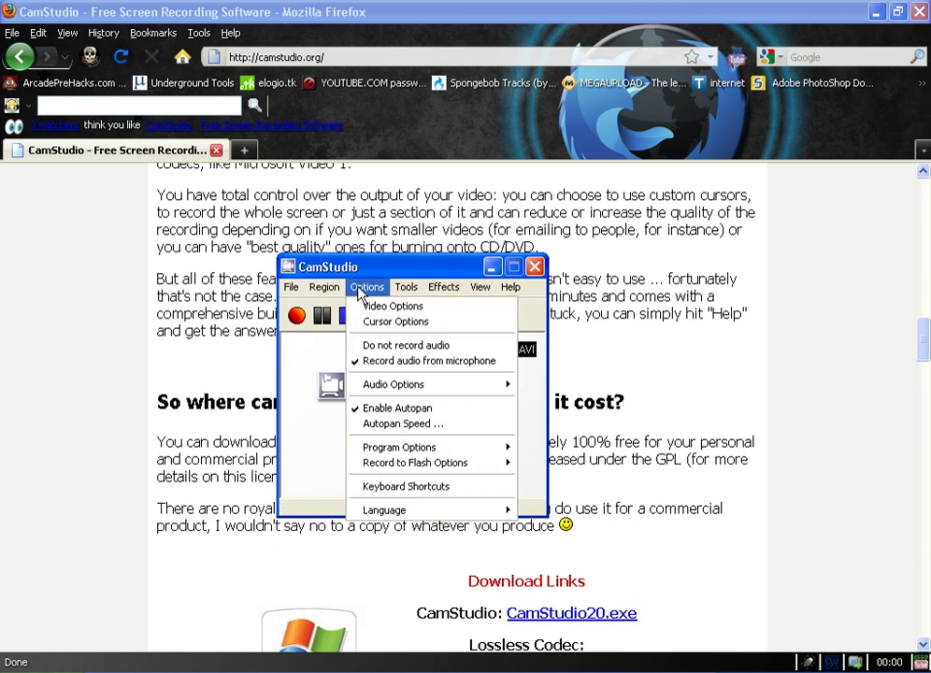
left_click(393, 425)
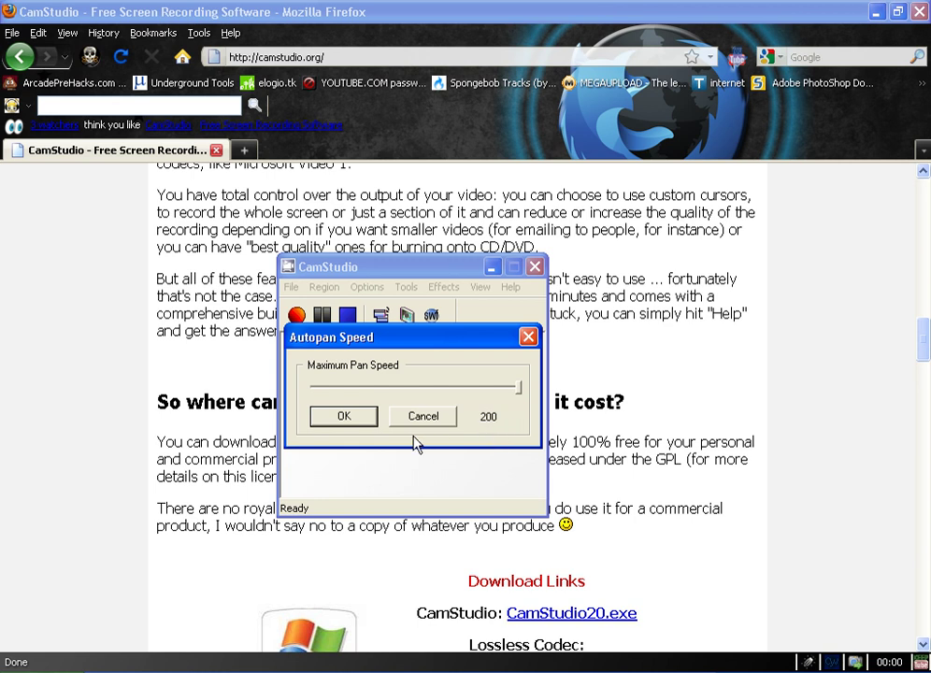
left_click(346, 422)
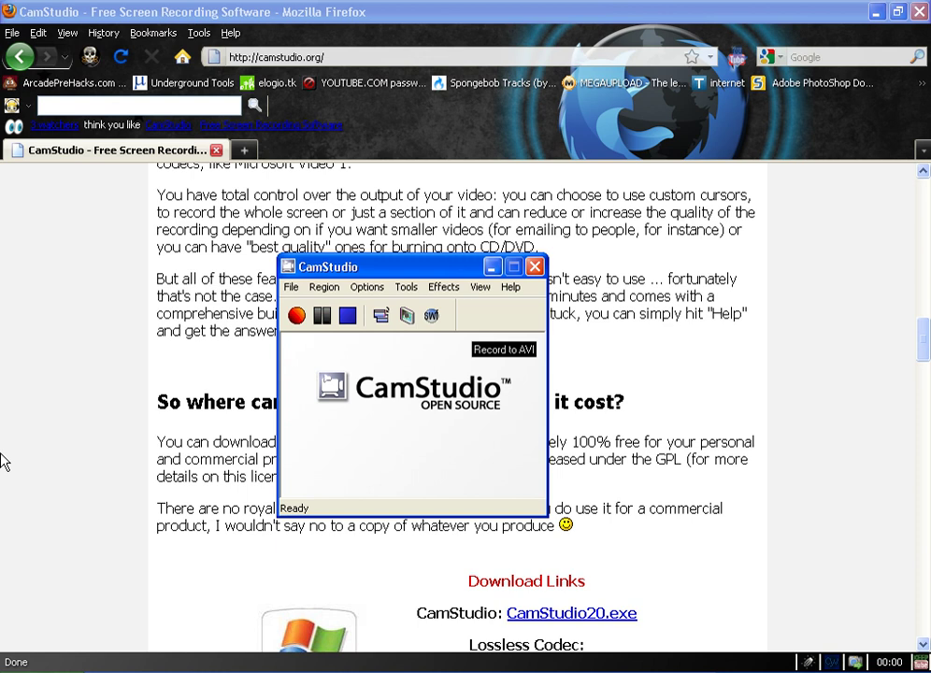
left_click(367, 287)
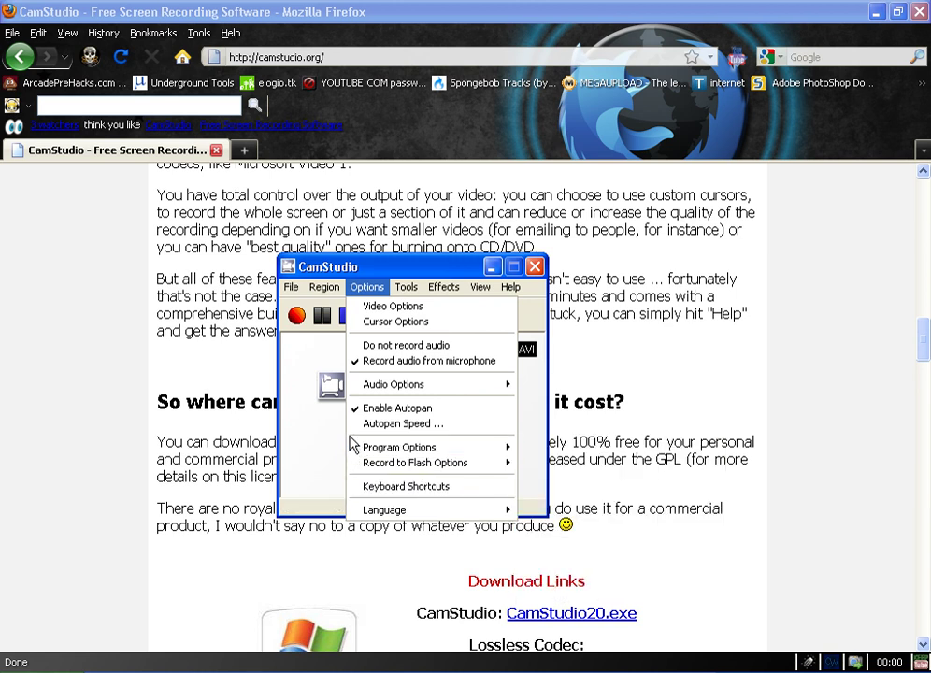
left_click(323, 397)
left_click(362, 289)
left_click(295, 428)
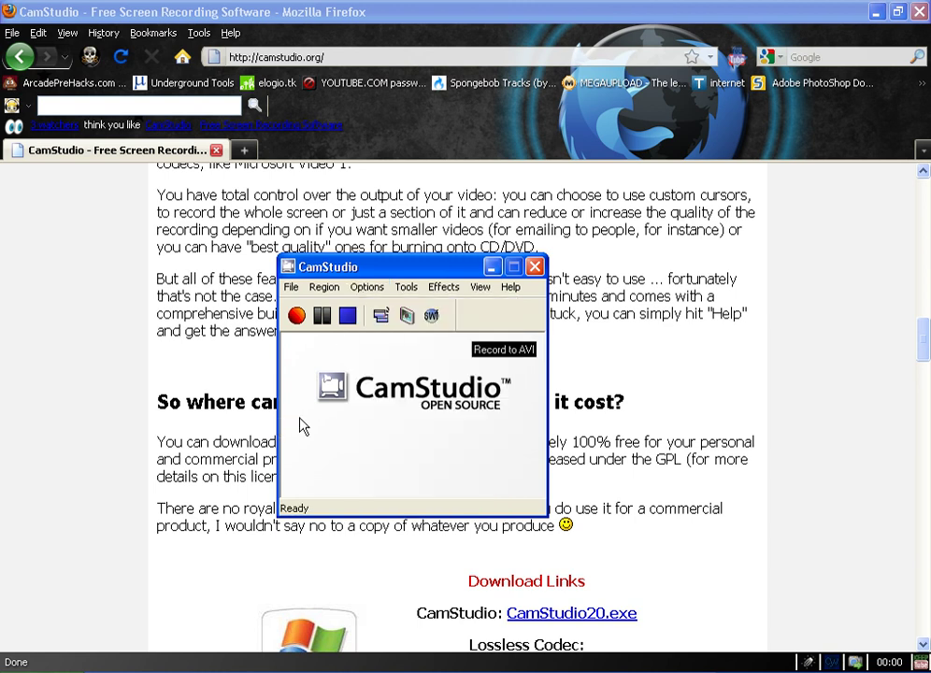
left_click(290, 287)
left_click(416, 430)
left_click(381, 315)
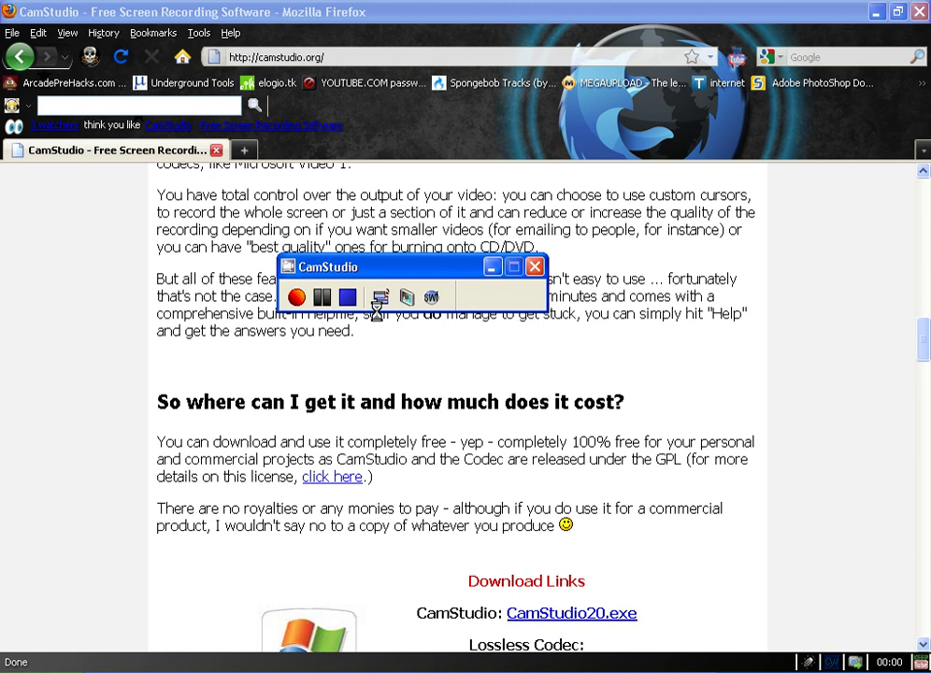
left_click(379, 297)
left_click(406, 287)
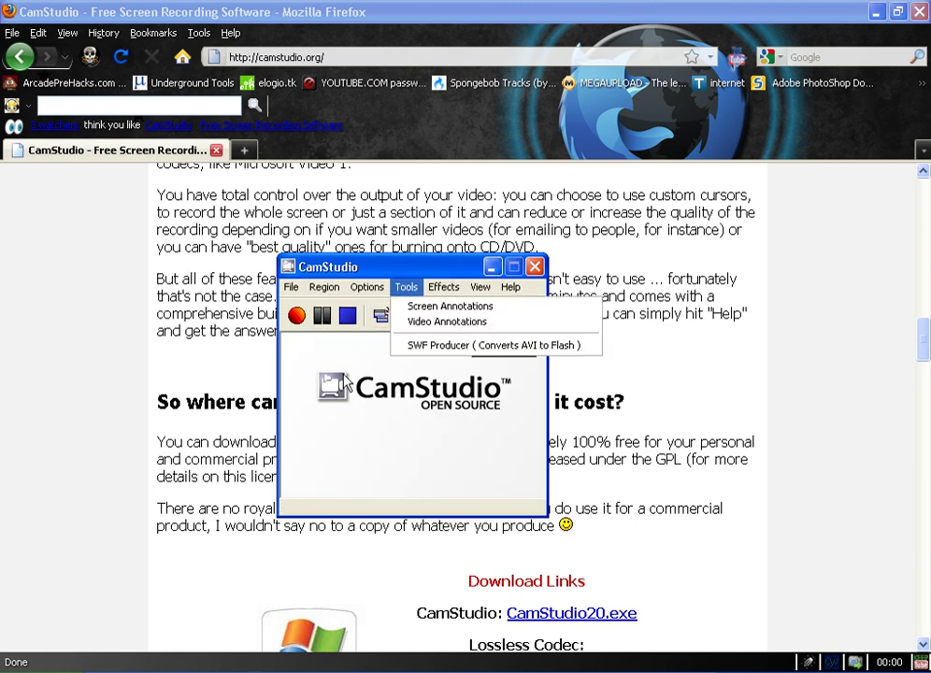
left_click(346, 379)
left_click(366, 287)
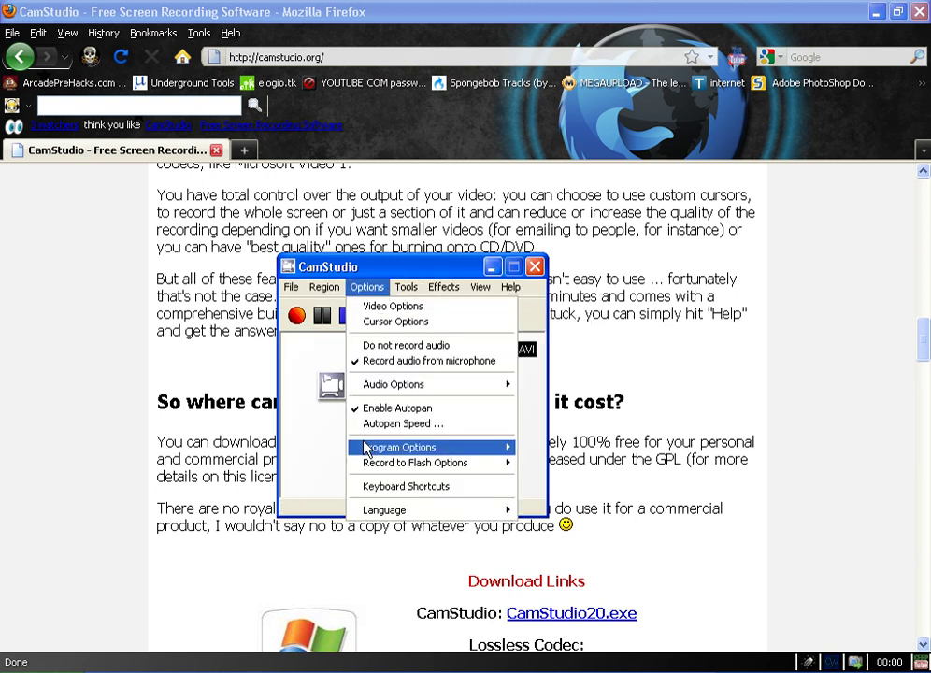
left_click(316, 434)
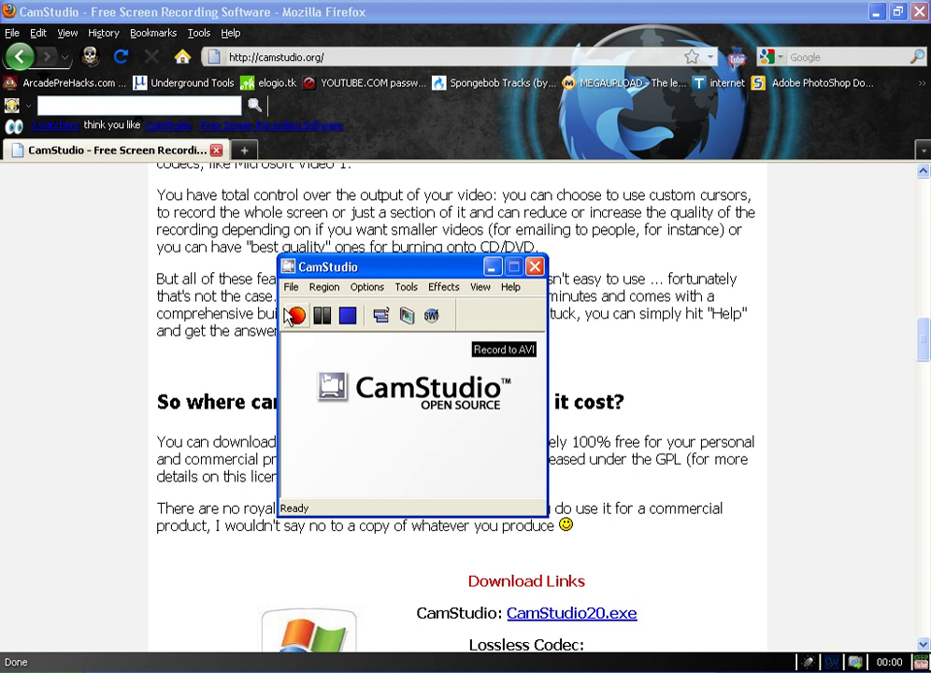
Step: Reconfirm the 854 x 480 fixed region and nudge the CamStudio window right and down
left_click(321, 293)
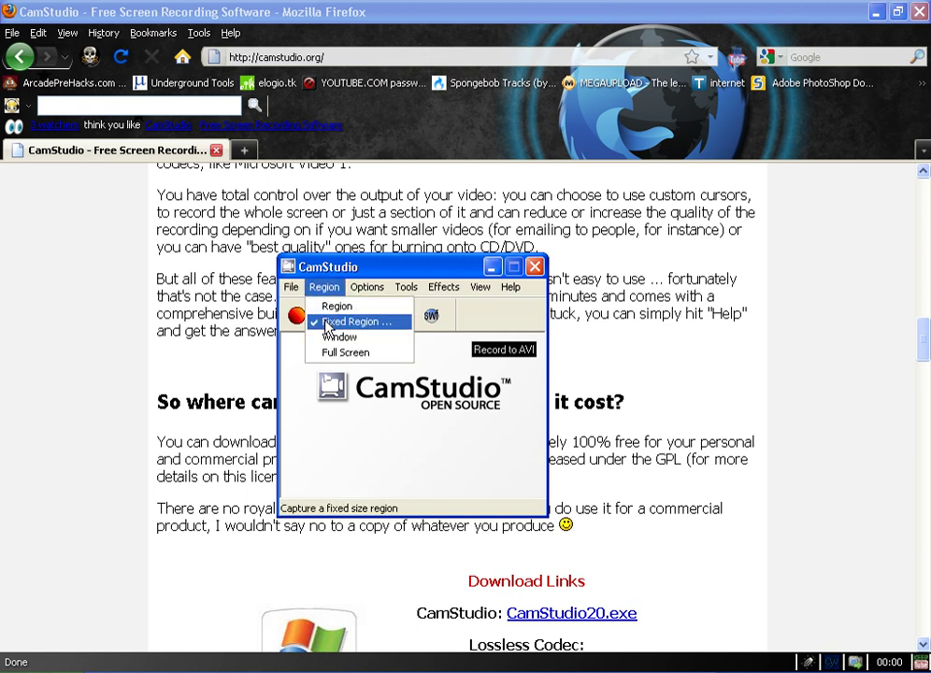
left_click(328, 322)
left_click(361, 513)
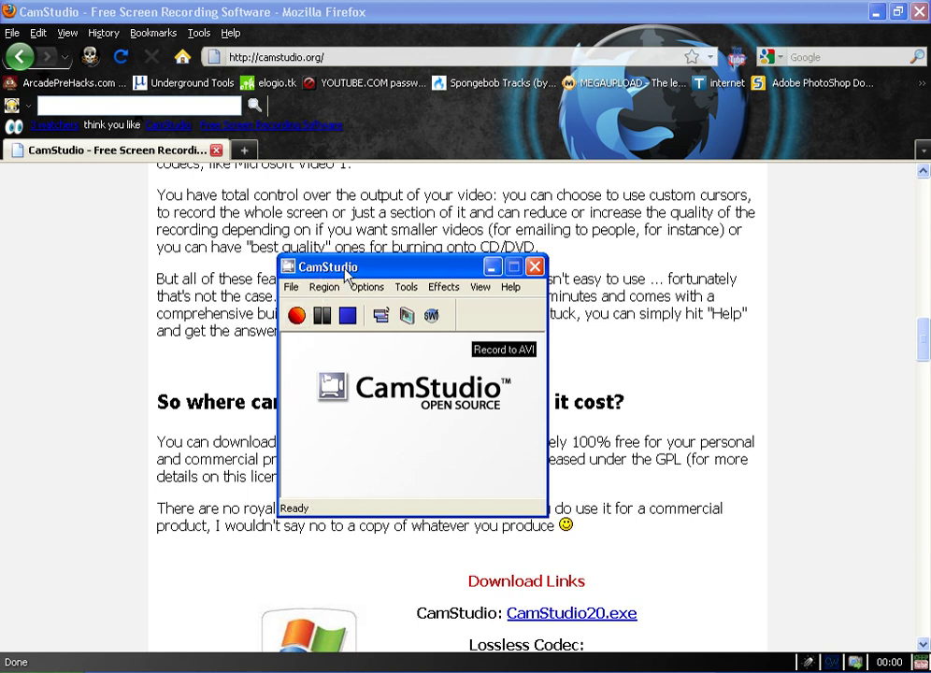
mouse_move(300, 272)
left_mouse_down()
mouse_move(346, 280)
mouse_move(265, 284)
left_mouse_up()
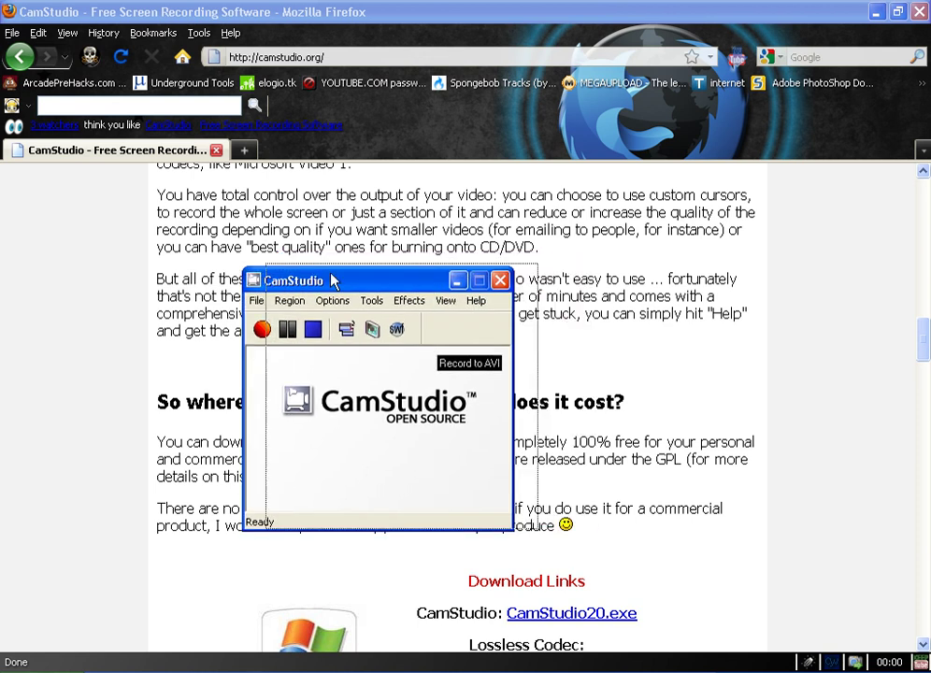
left_click_drag(403, 268, 332, 278)
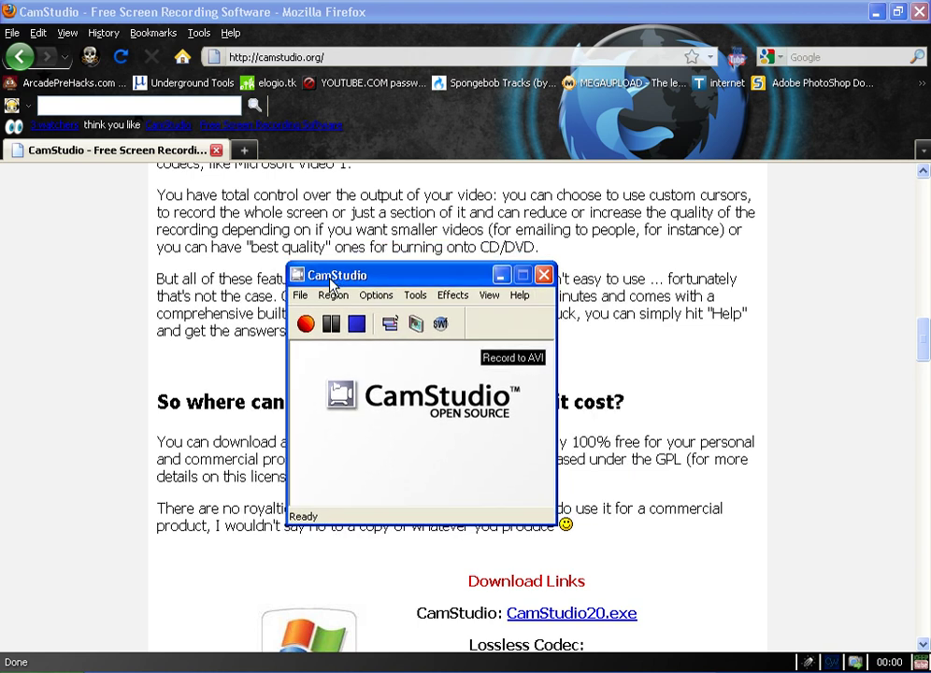